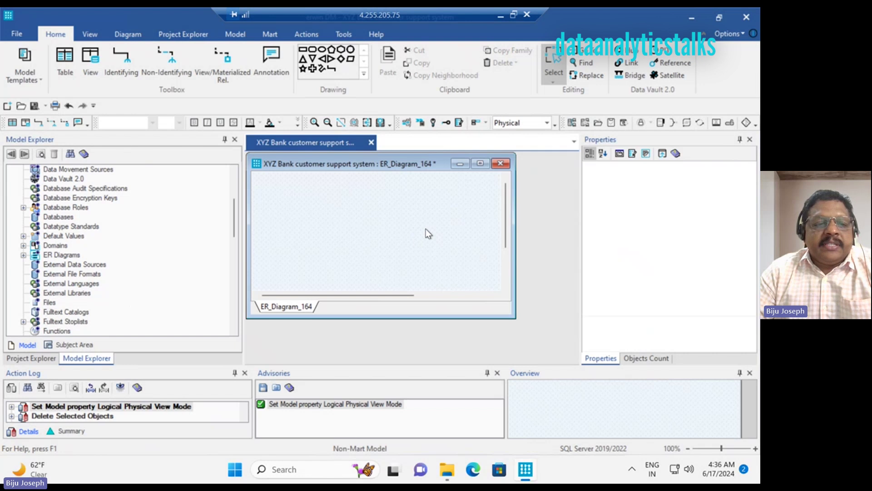
Step: Switch the model to the Logical view and create a new entity named Bank in the model tree
click(542, 125)
click(527, 135)
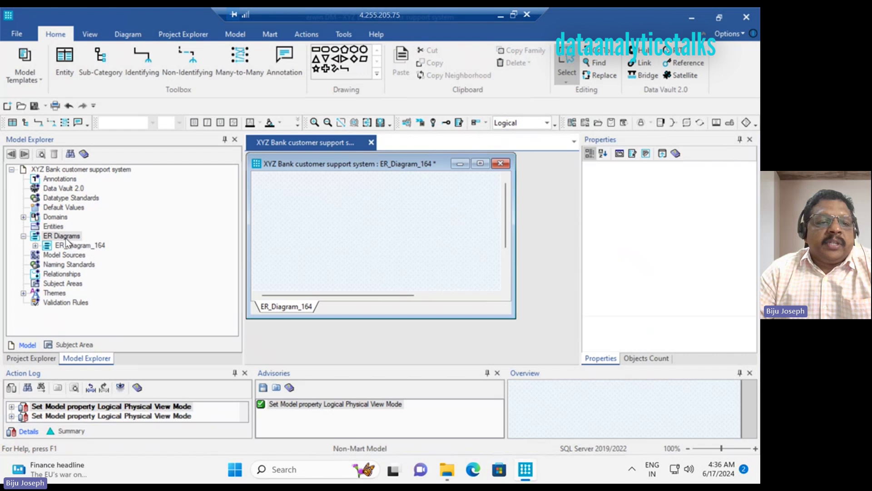
click(50, 227)
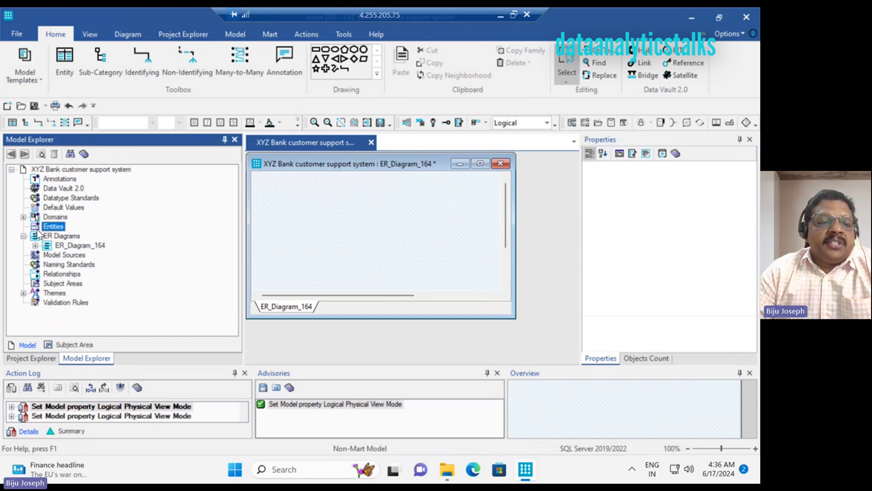
right_click(59, 228)
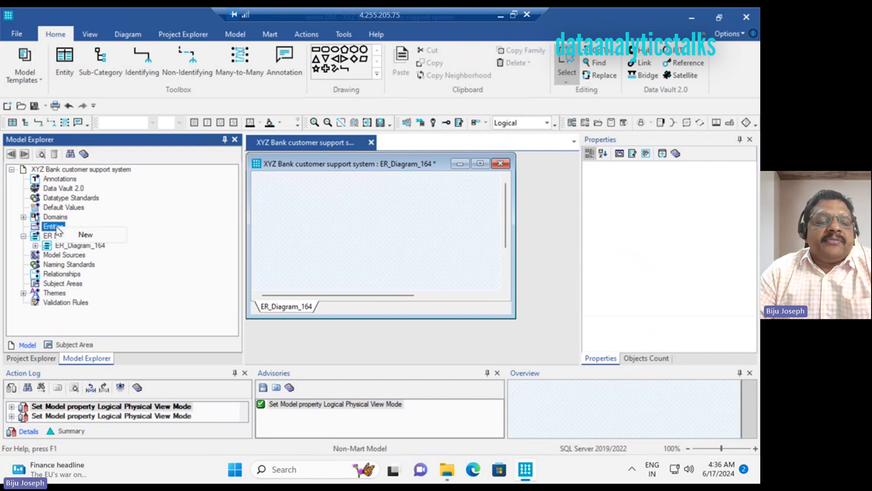
click(82, 235)
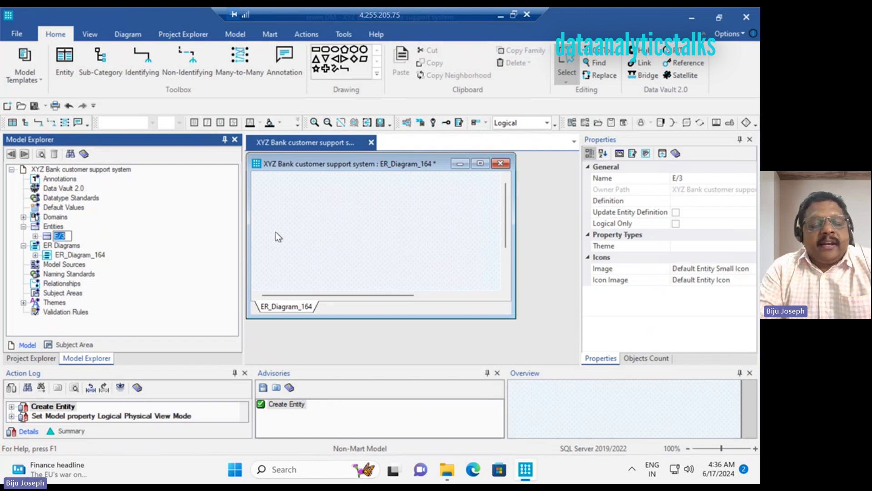
text(Bank)
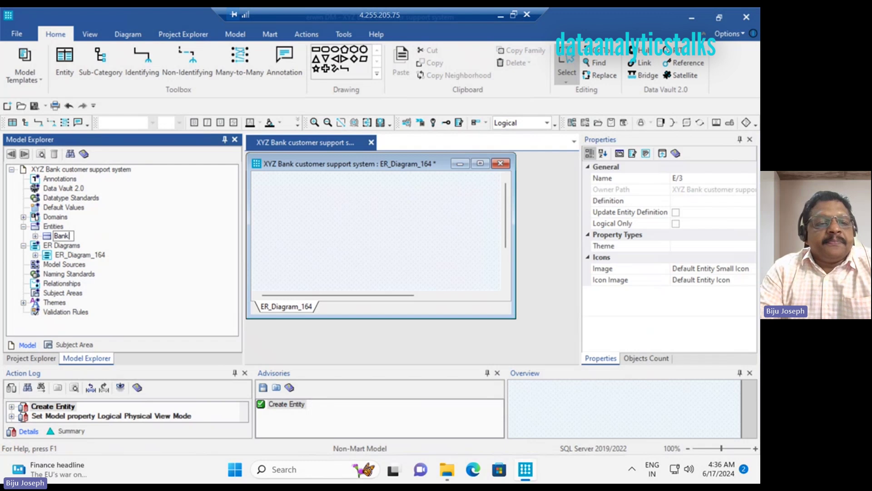
key(Return)
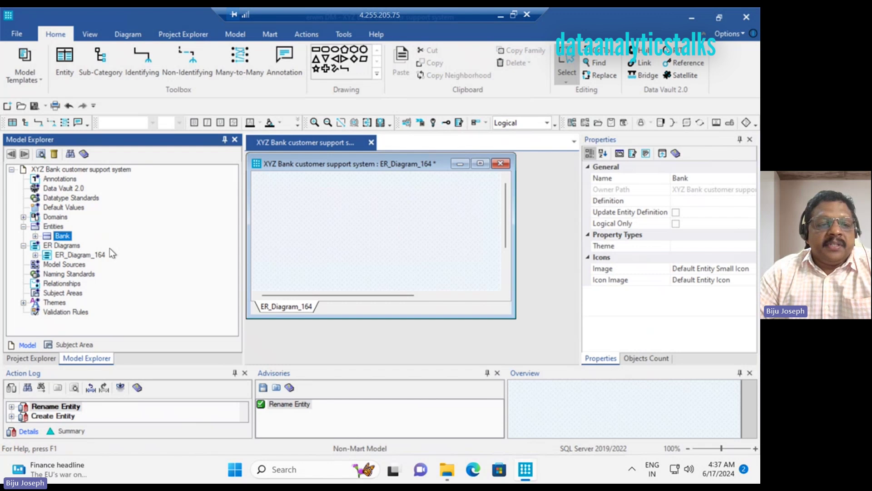
click(35, 236)
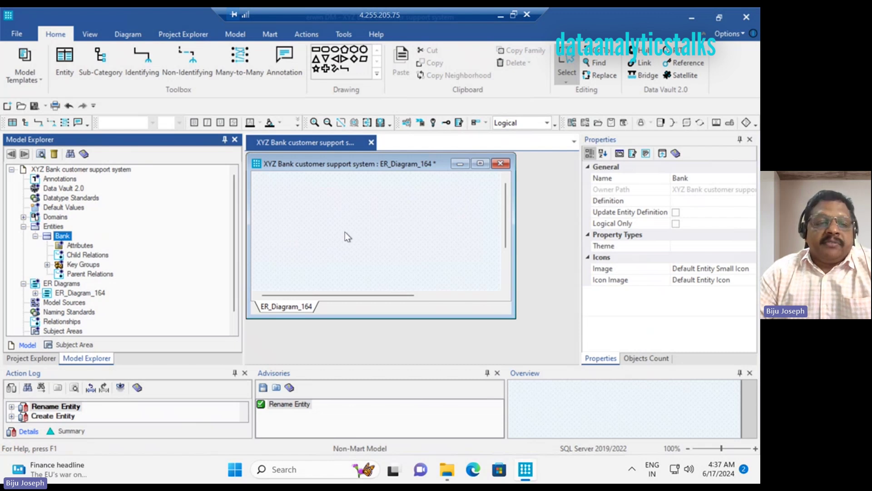
Step: Place a new entity on the blank ER diagram and name it Branch
click(64, 57)
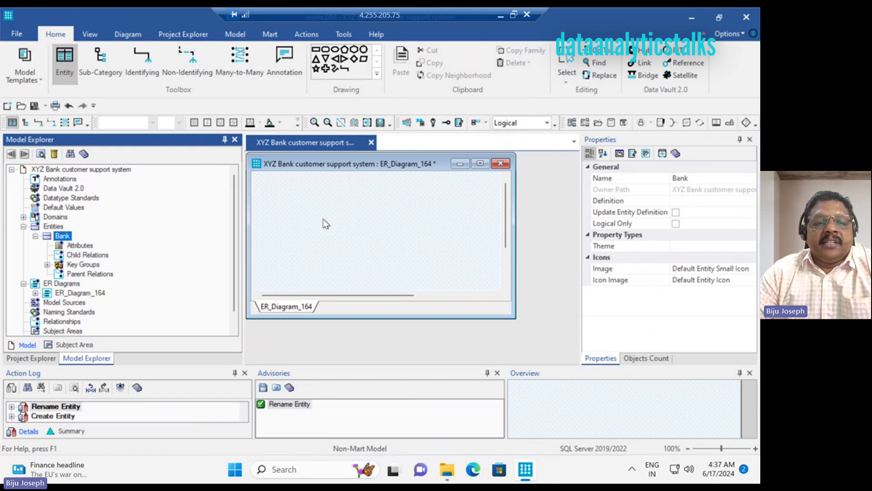
click(300, 212)
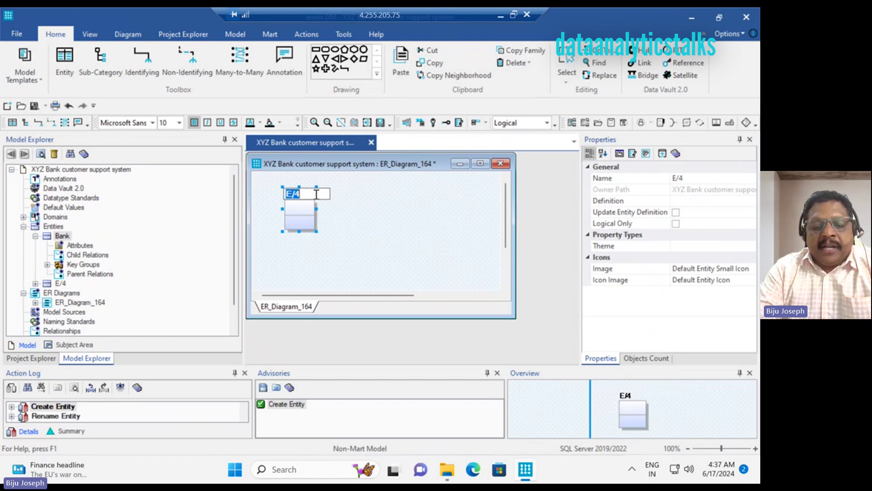
text(Branc)
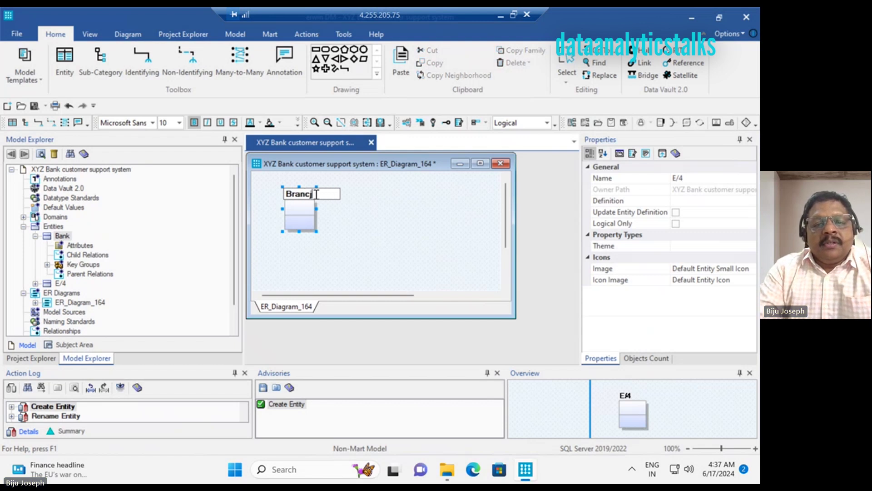
text(h)
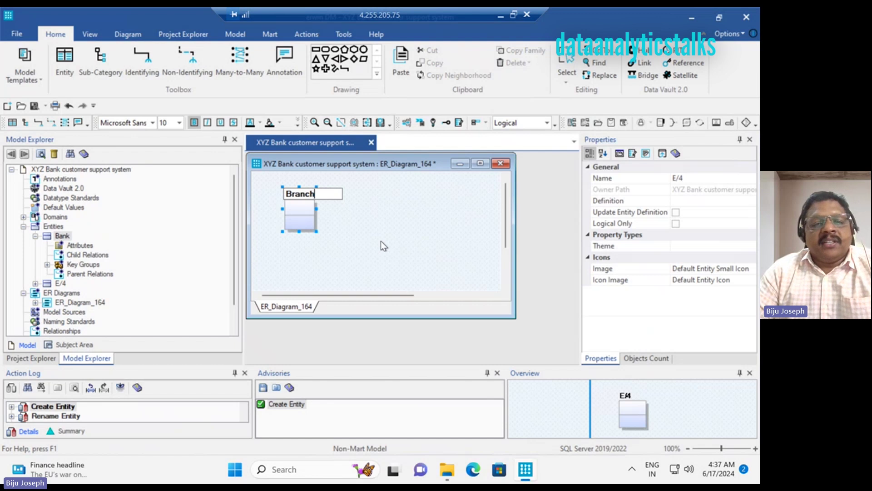
key(Return)
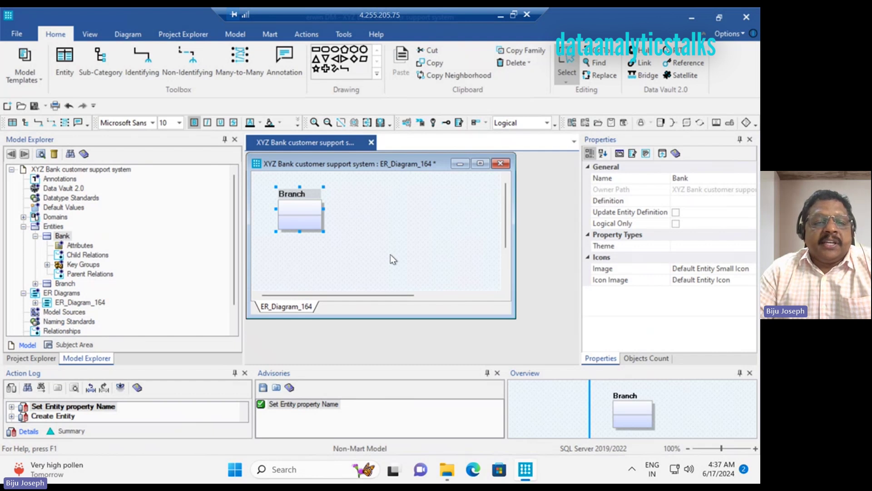
Step: Add the existing Bank entity to the ER diagram and position it to the right of Branch, roughly level with it
right_click(67, 236)
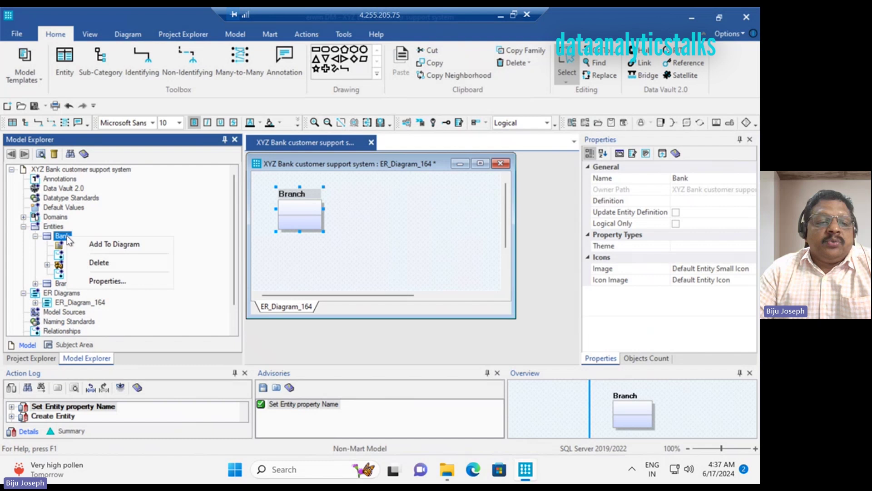
click(120, 246)
click(372, 226)
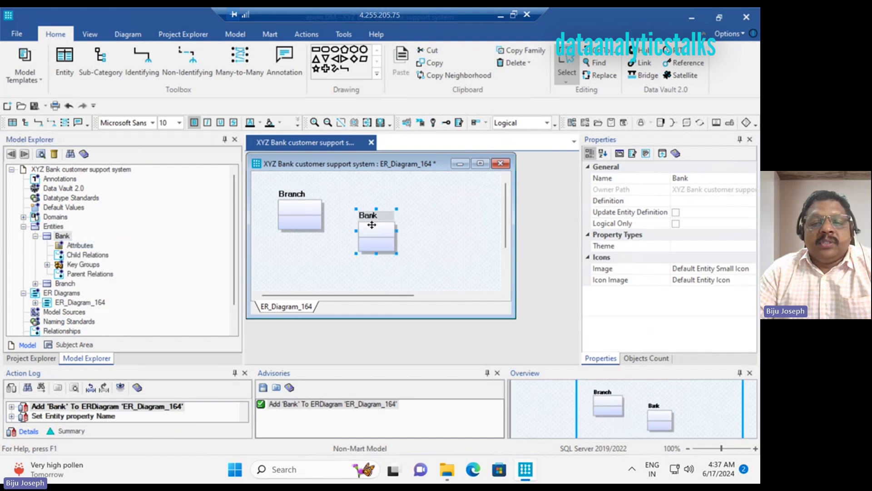
drag(382, 208, 410, 198)
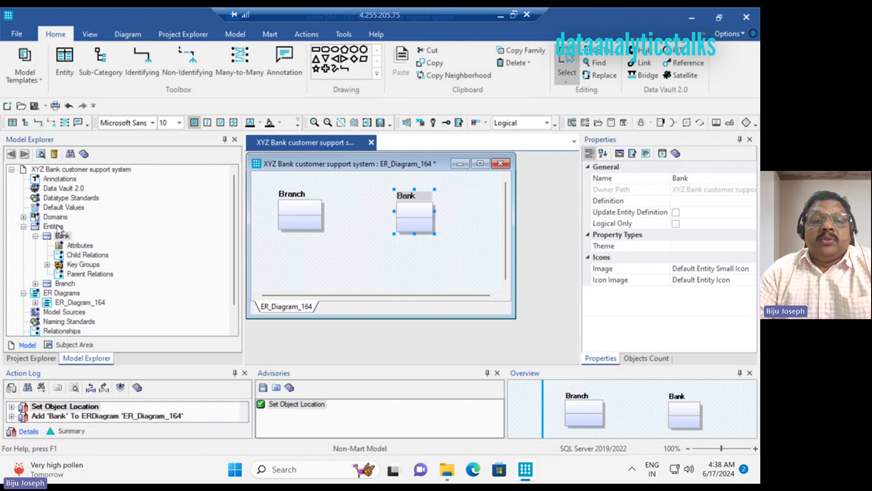
Step: Create a new attribute named Bank_id under the Bank entity in the model tree
right_click(90, 246)
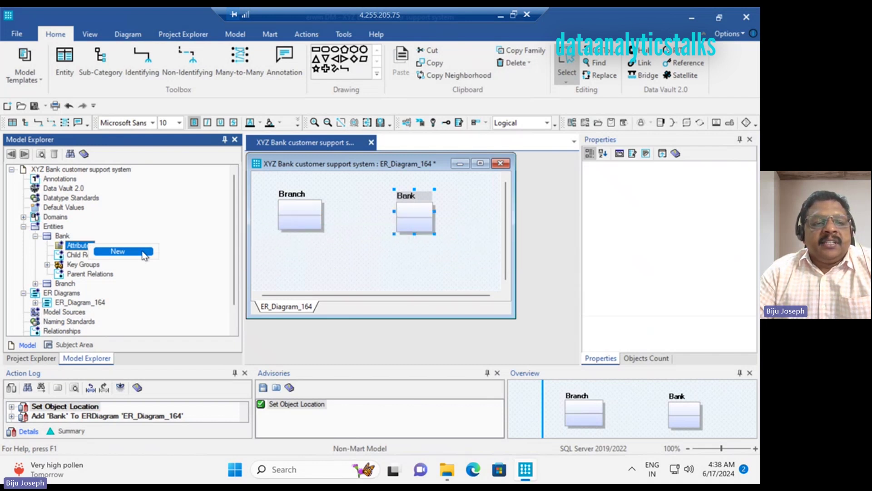
click(142, 252)
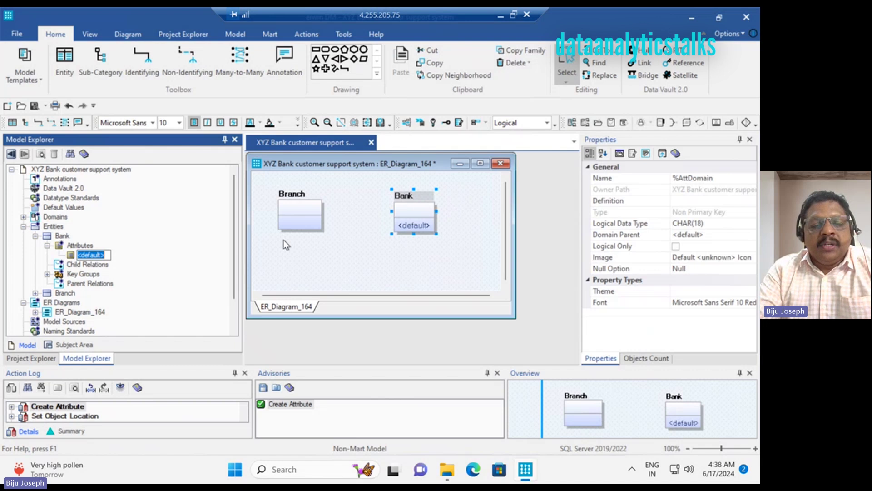
text(BankI)
key(BackSpace)
key(BackSpace)
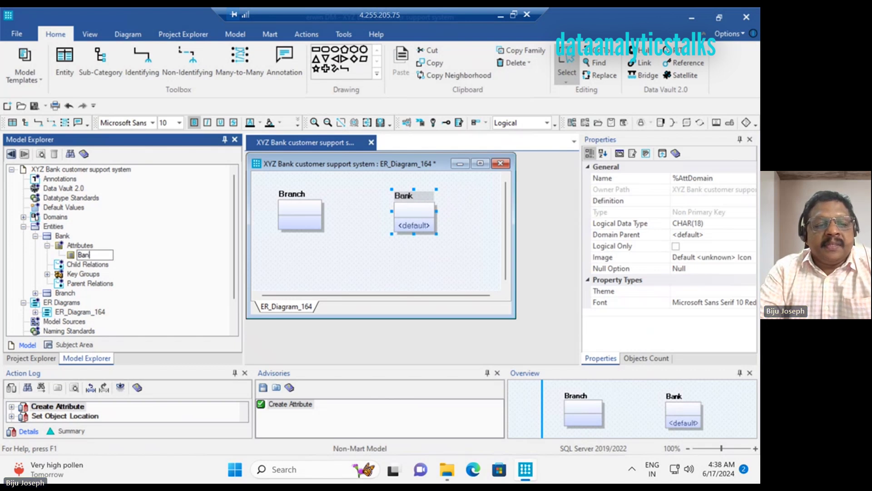
text(kID)
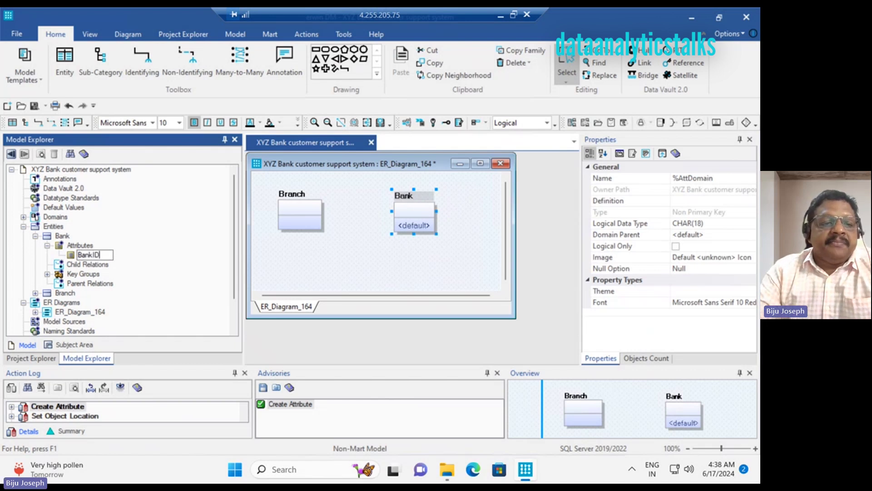
key(BackSpace)
key(BackSpace)
text(_id)
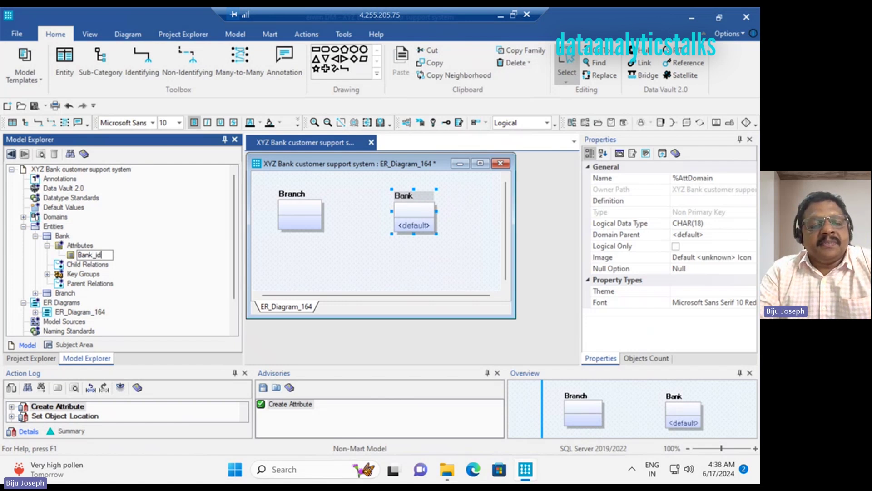
key(Return)
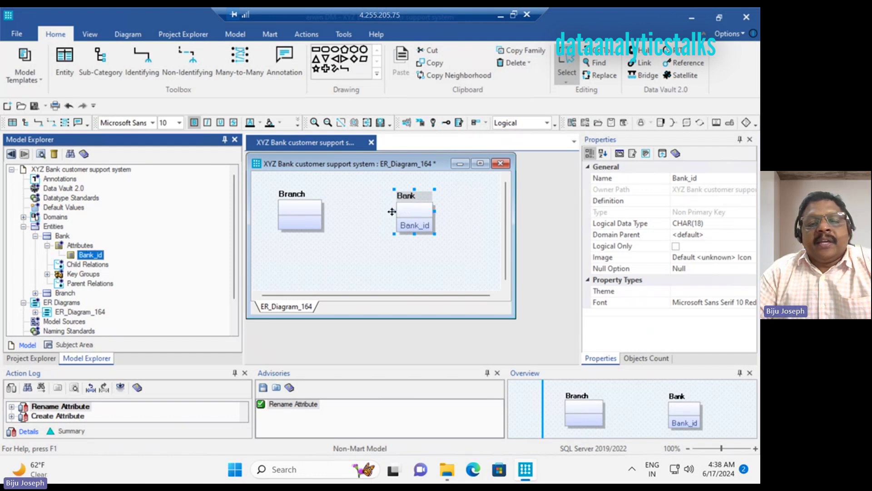
right_click(414, 212)
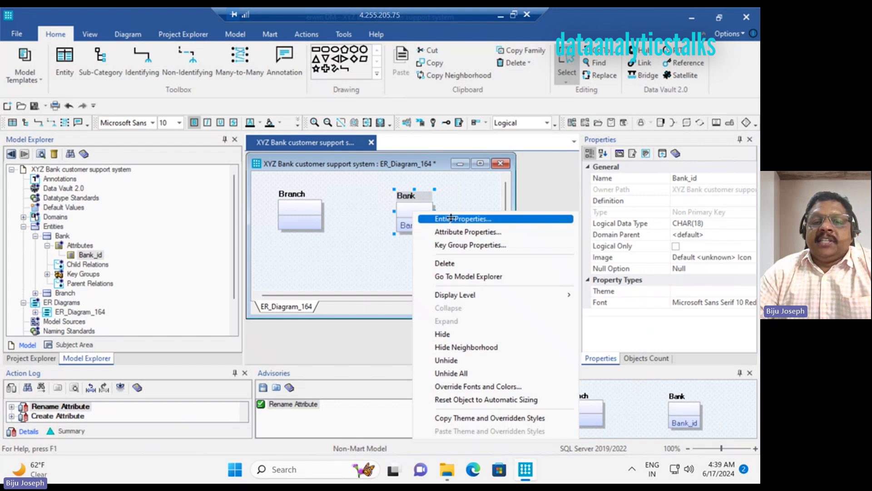
click(451, 218)
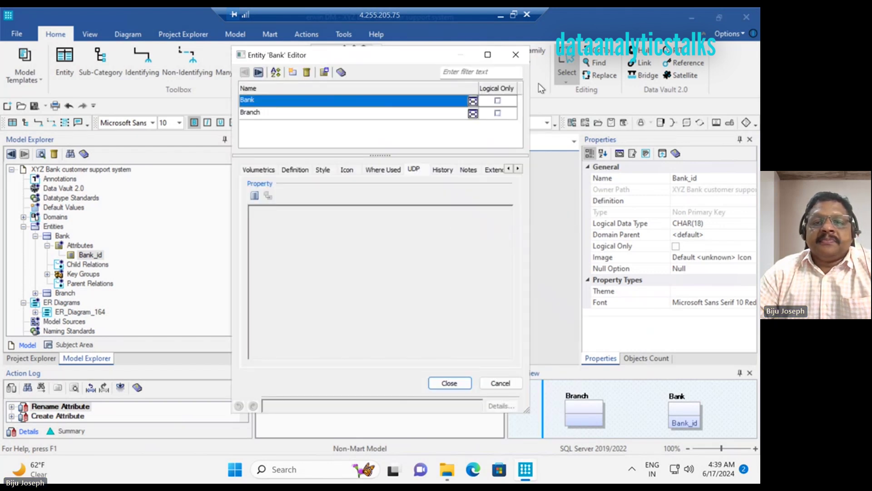
click(516, 56)
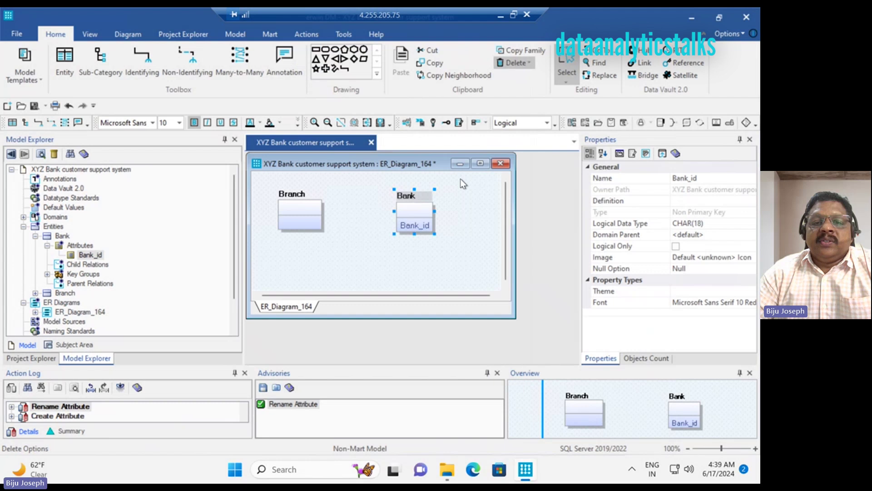
Step: Add an attribute named Bank_name to the Bank entity in its attribute editor, widening the Name column, and close the editor
right_click(410, 196)
click(448, 220)
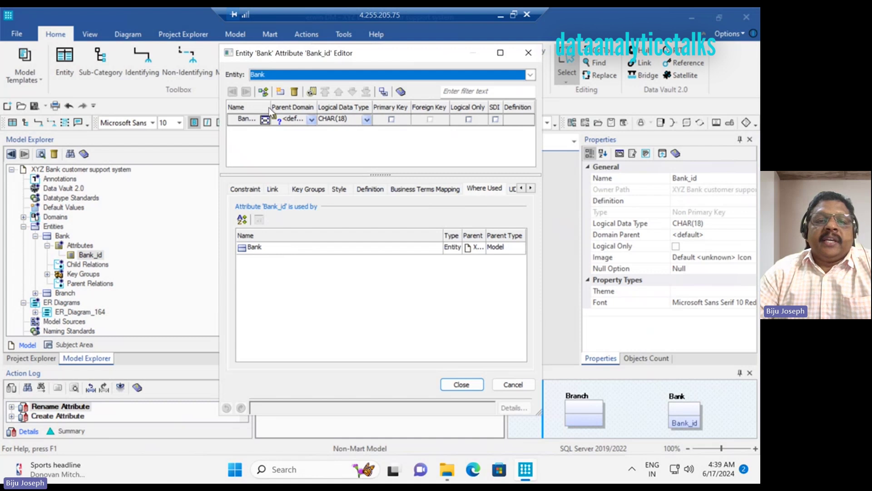
drag(270, 111, 310, 110)
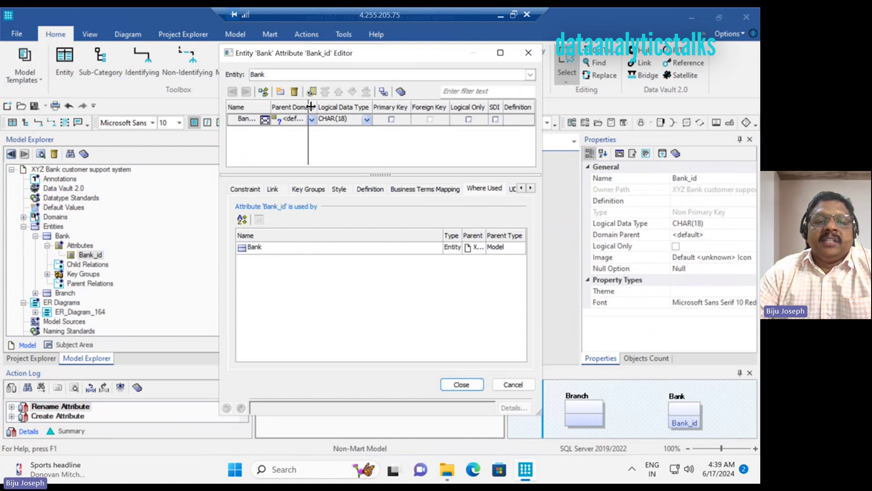
click(288, 92)
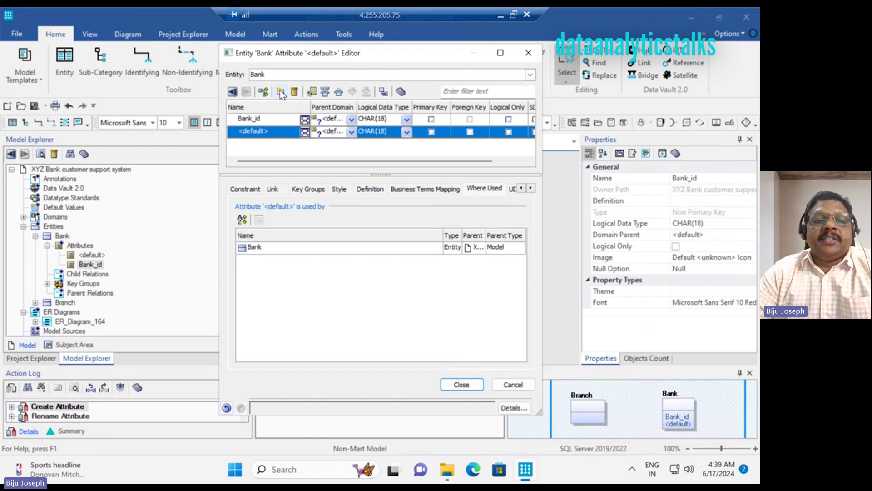
click(271, 132)
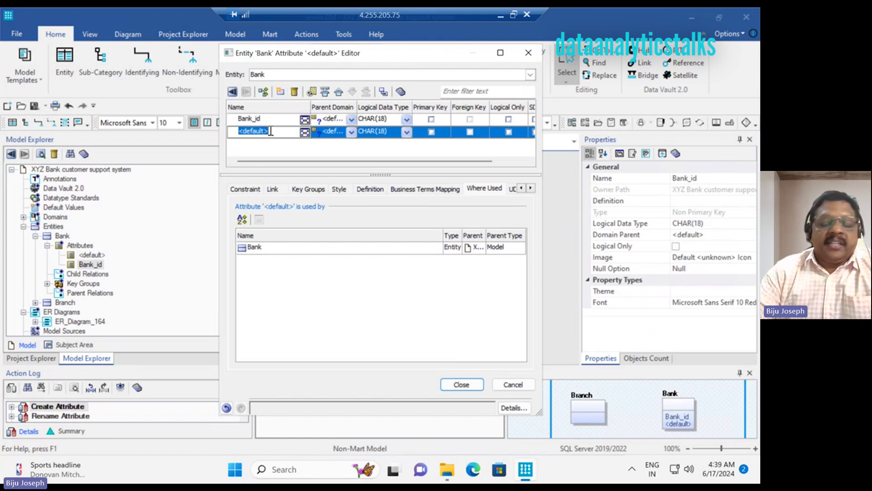
text(Banjk)
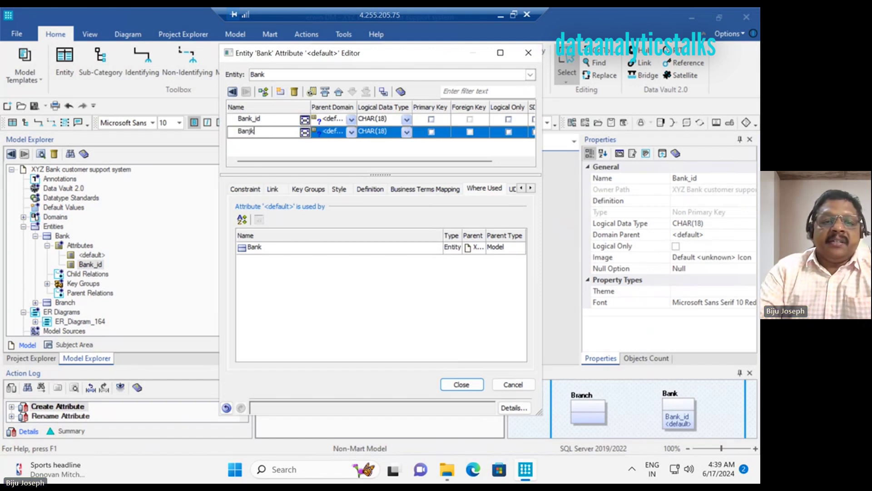
key(BackSpace)
key(BackSpace)
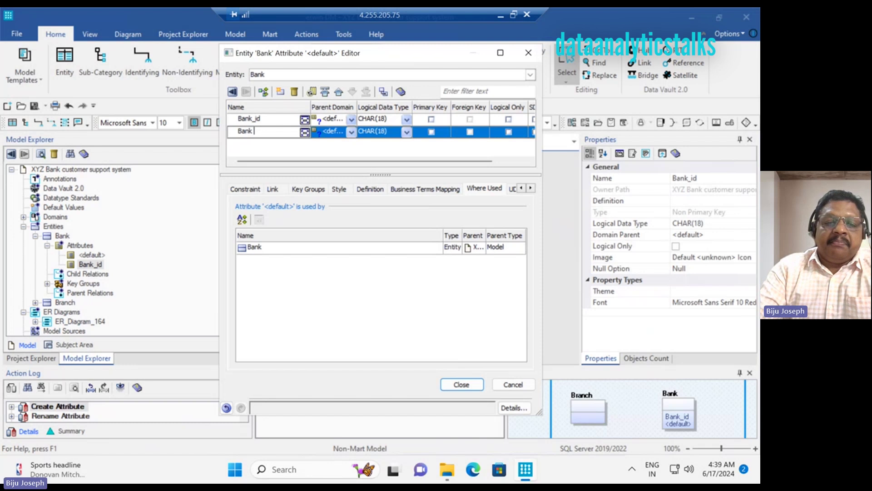
text(k_)
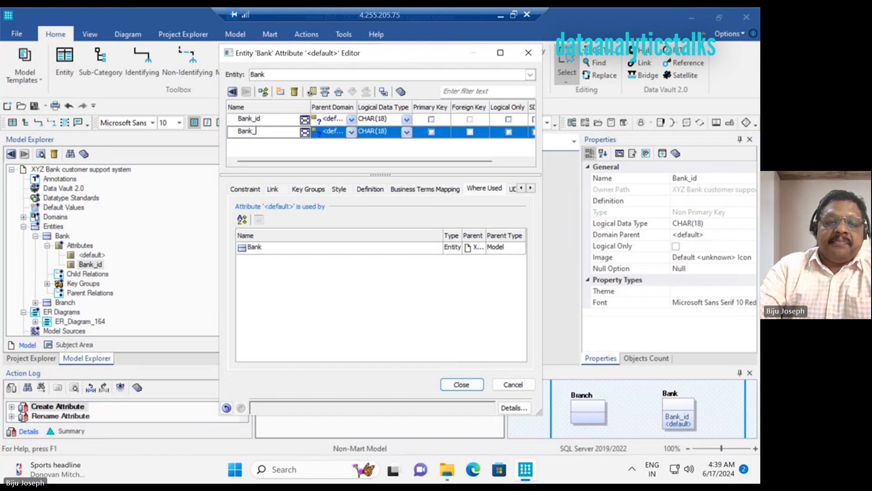
text(name)
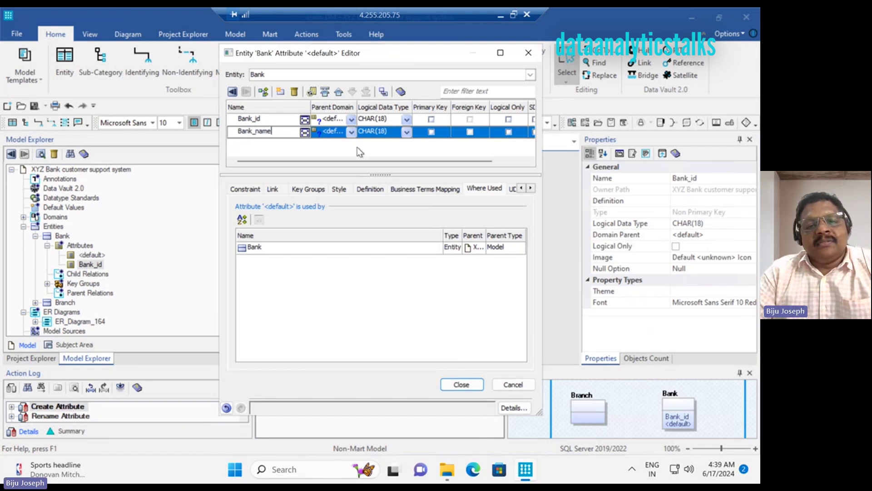
key(Return)
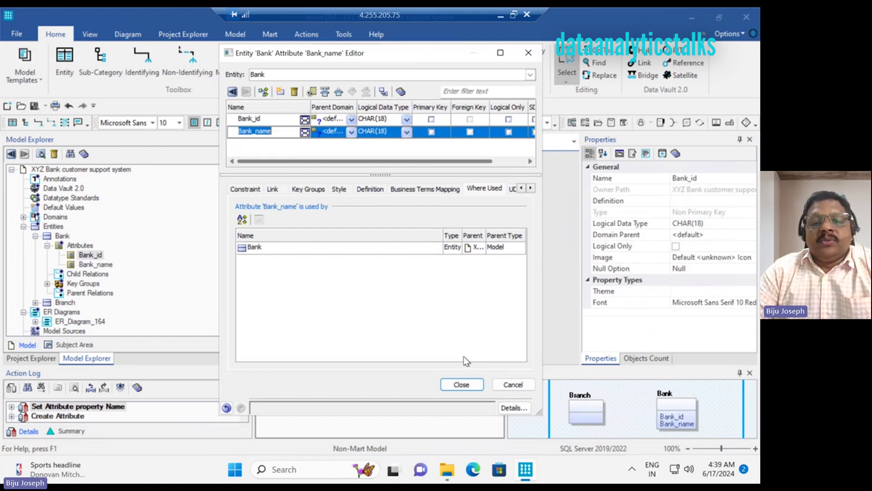
click(462, 384)
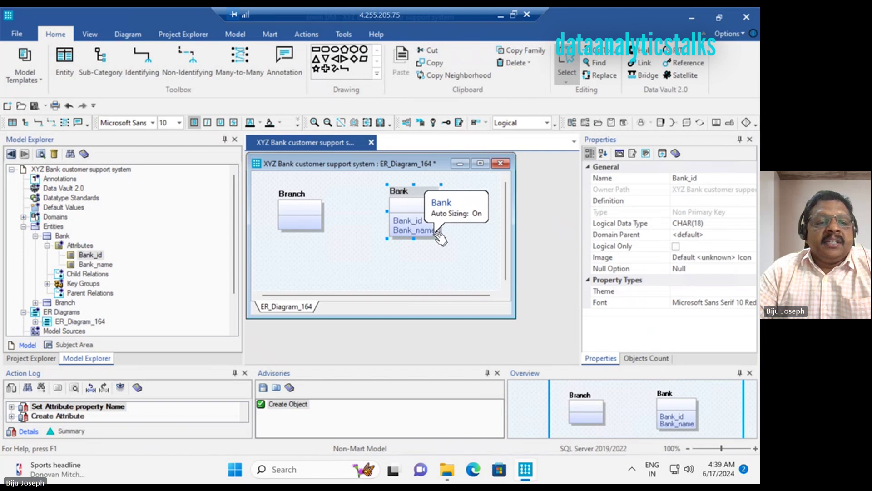
Step: Add an attribute named Adress under the Bank entity in the model tree, and collapse the Bank node
right_click(87, 248)
click(117, 254)
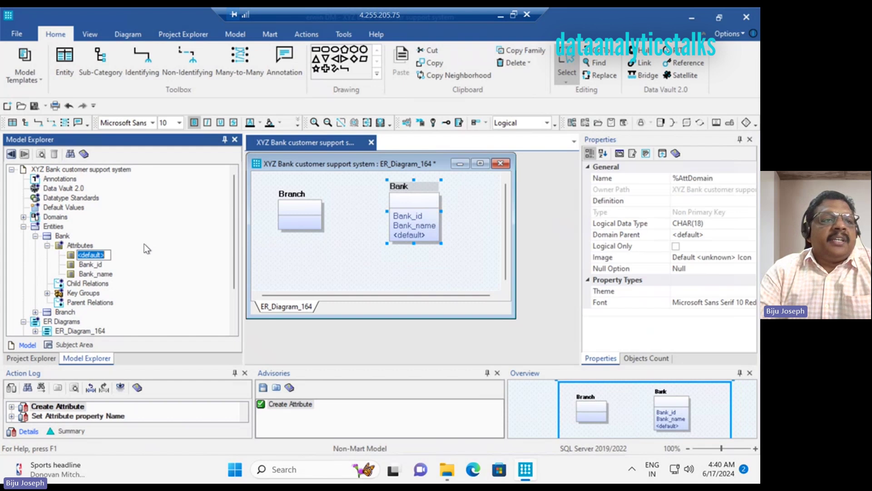
text(Adress)
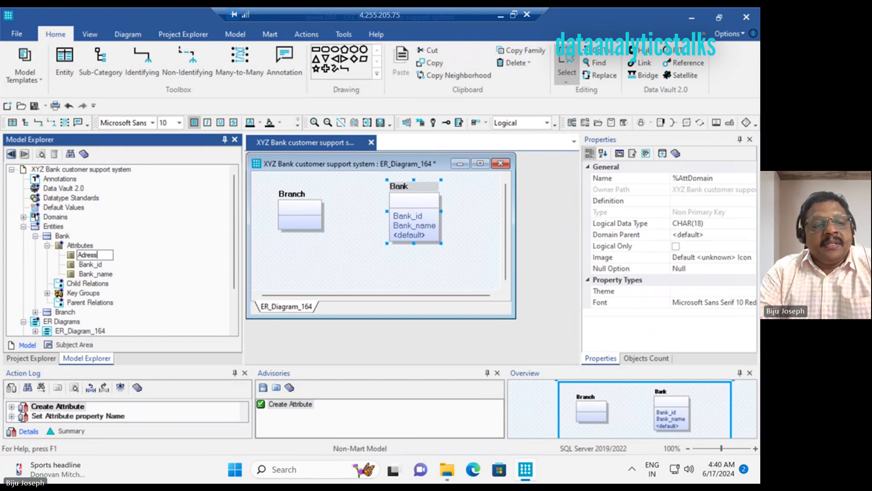
key(Return)
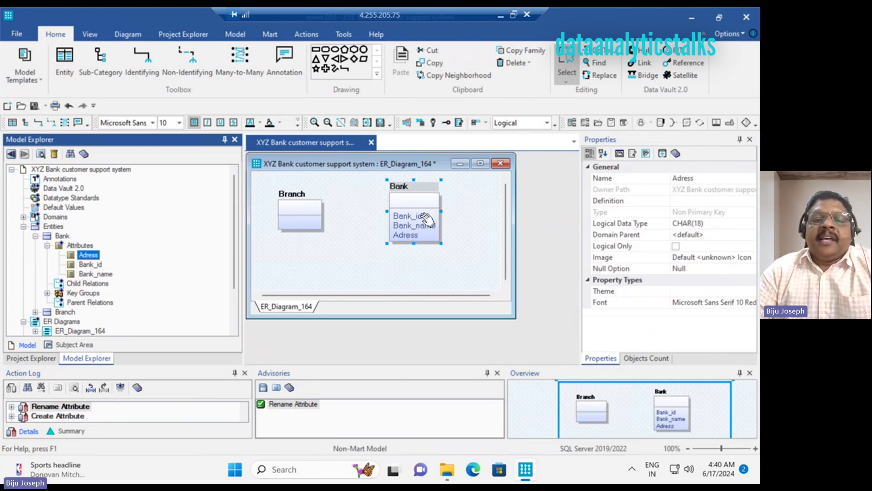
click(301, 208)
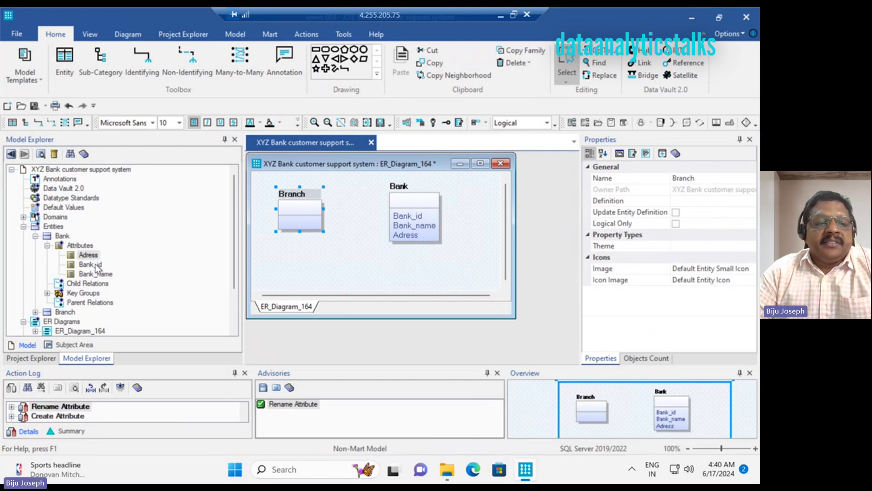
click(35, 236)
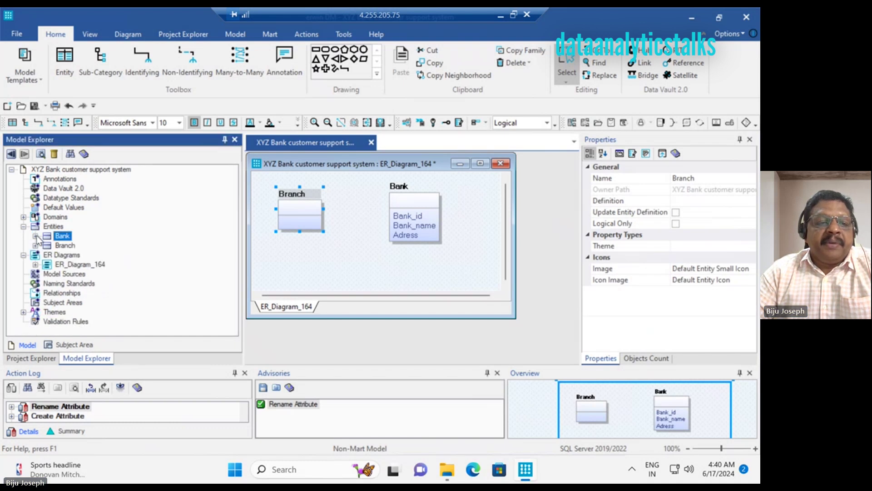
right_click(59, 246)
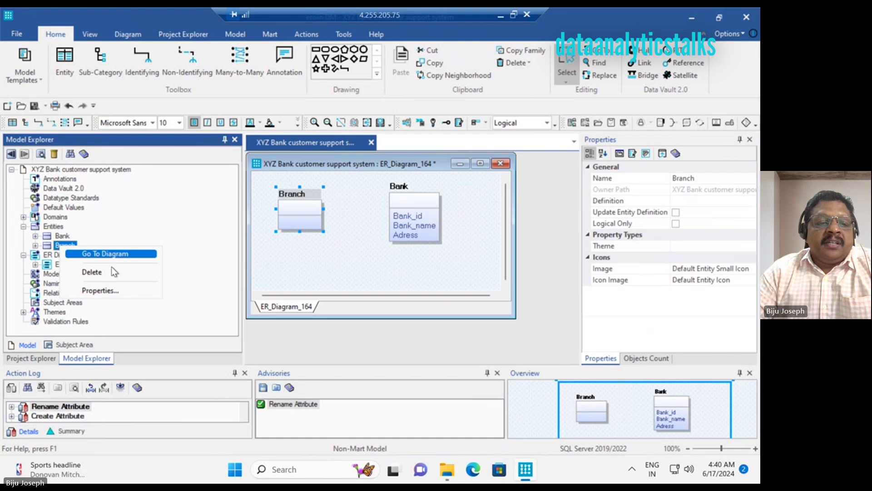
click(108, 289)
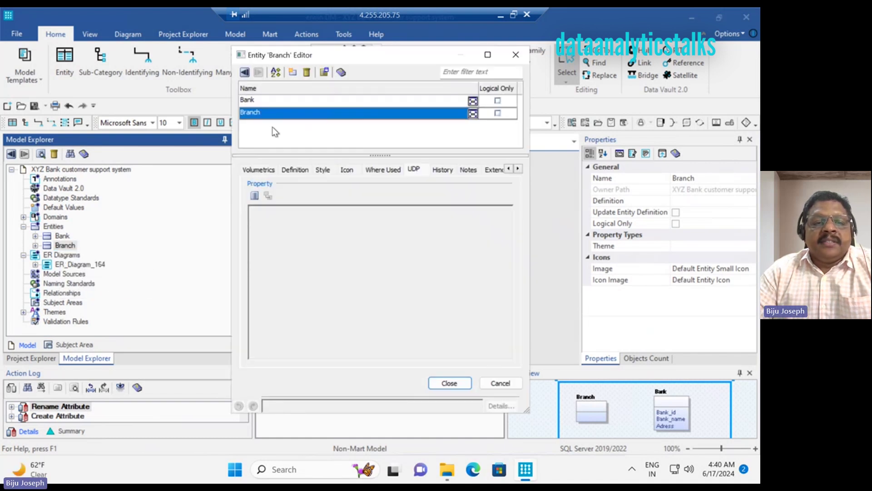
click(516, 55)
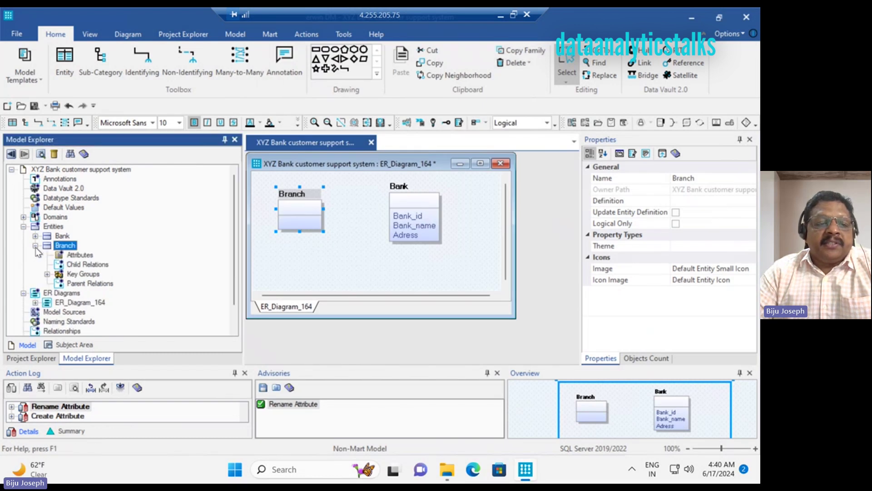
Step: Create a new attribute named Branch_code under the Branch entity in the model tree
click(93, 256)
right_click(95, 257)
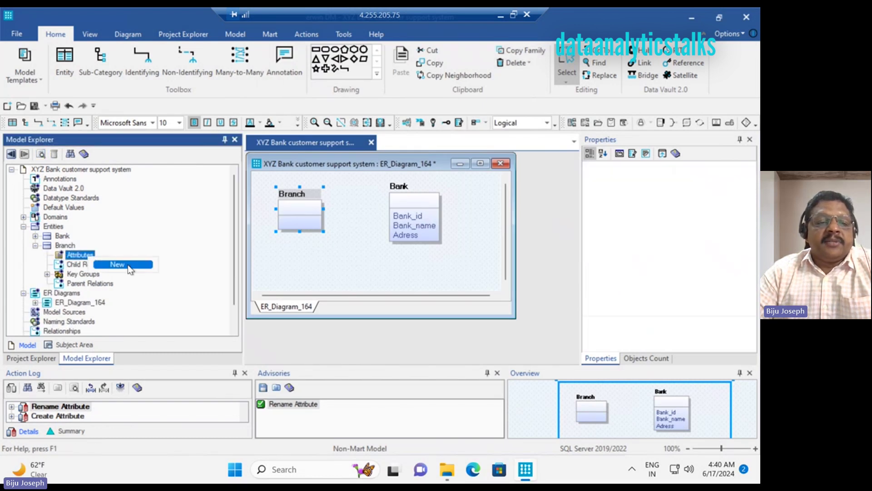
click(117, 264)
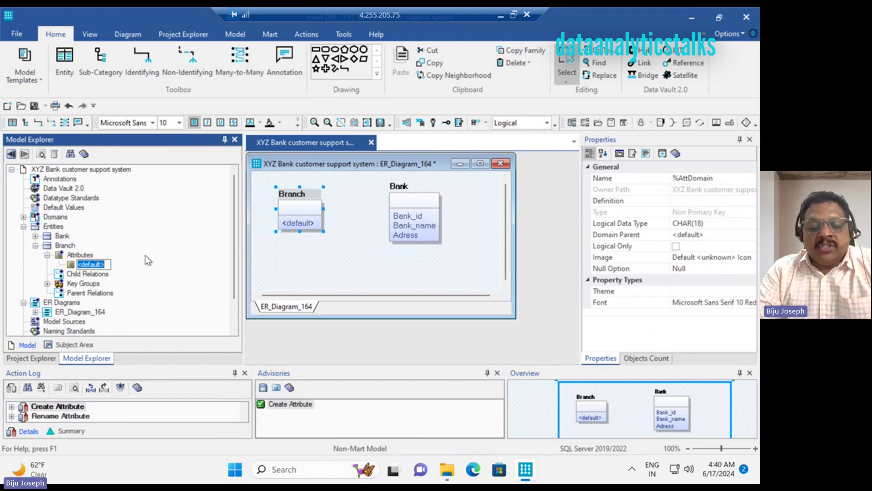
text(Branch_code)
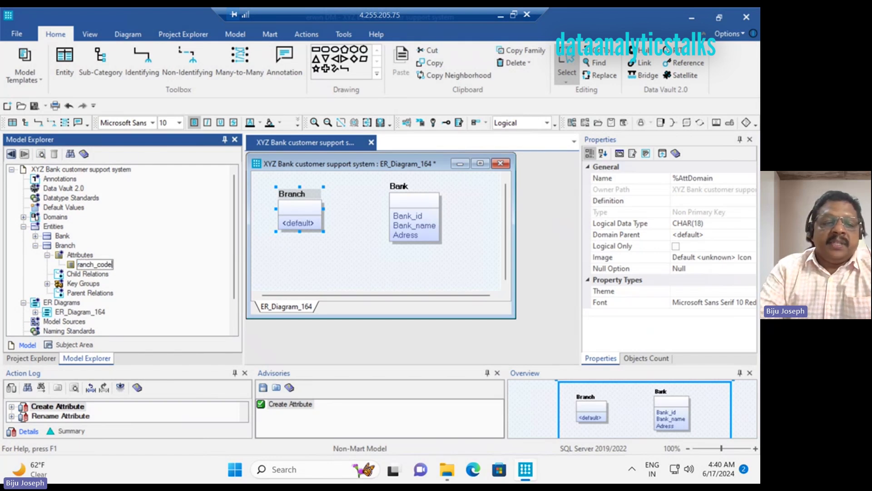
key(Return)
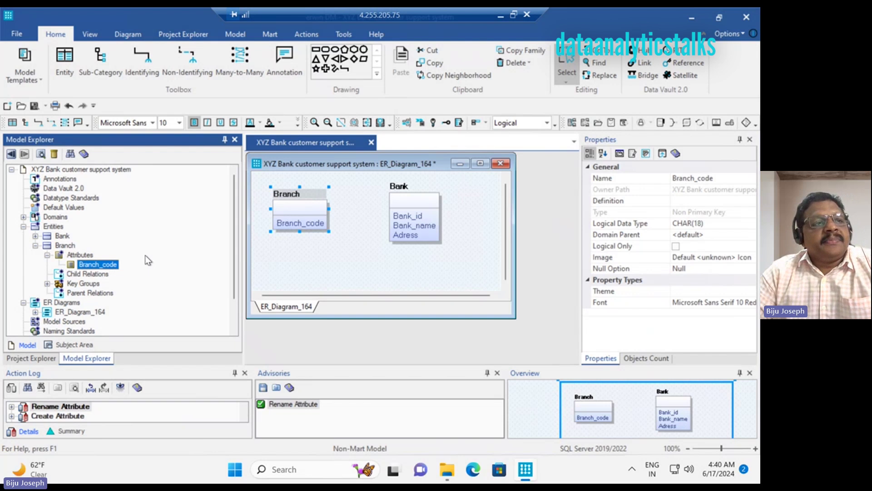
click(296, 223)
right_click(296, 224)
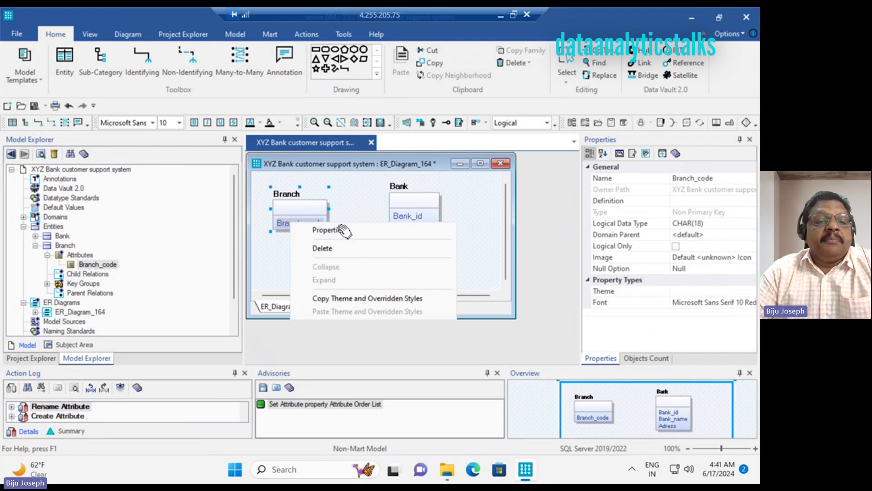
click(270, 252)
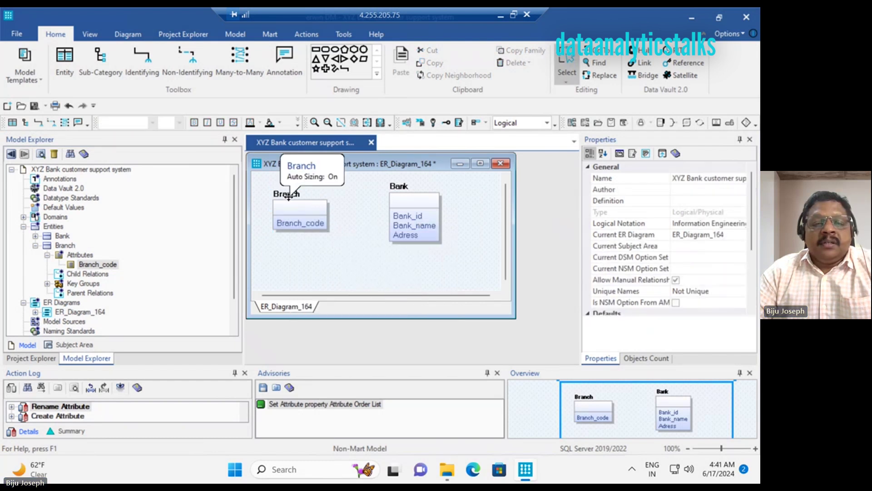
Step: Open the attribute properties of the Branch entity from the diagram and add an attribute named Location
click(293, 195)
right_click(297, 193)
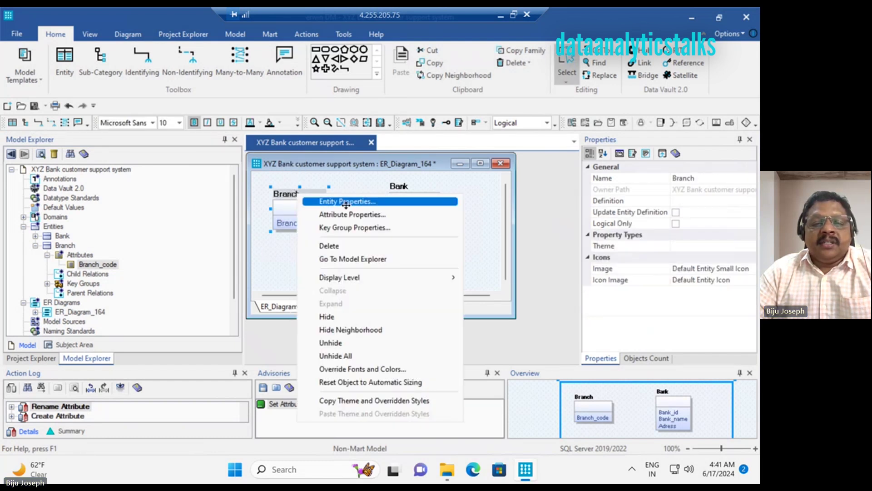
click(354, 217)
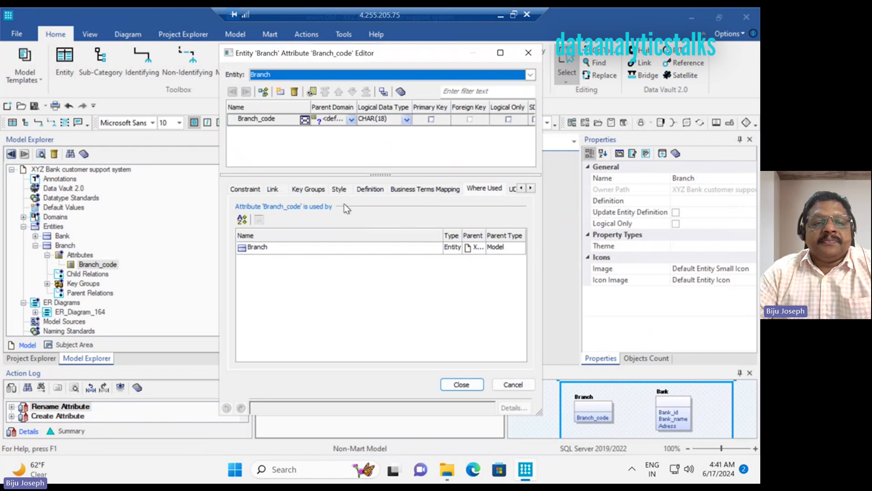
click(280, 92)
click(277, 132)
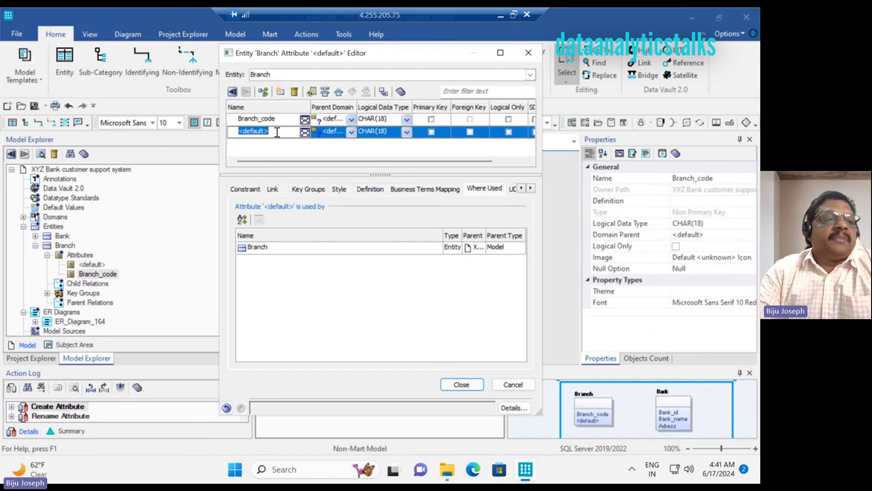
text(Location)
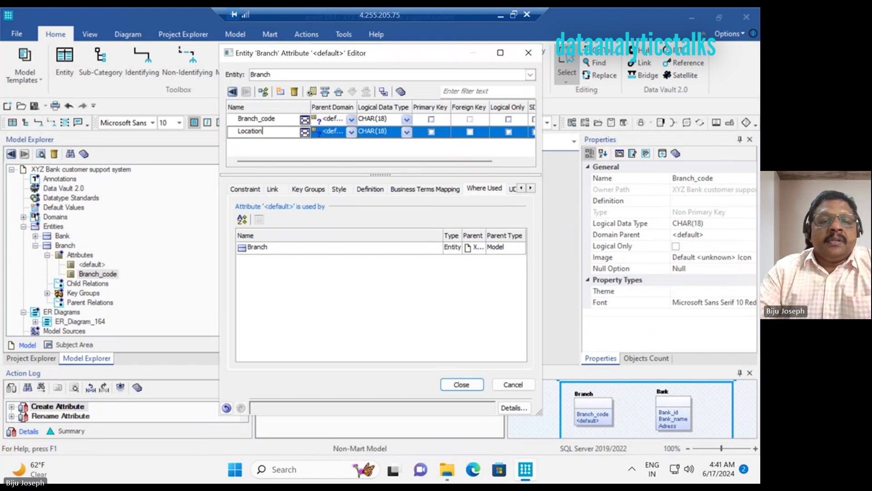
key(Return)
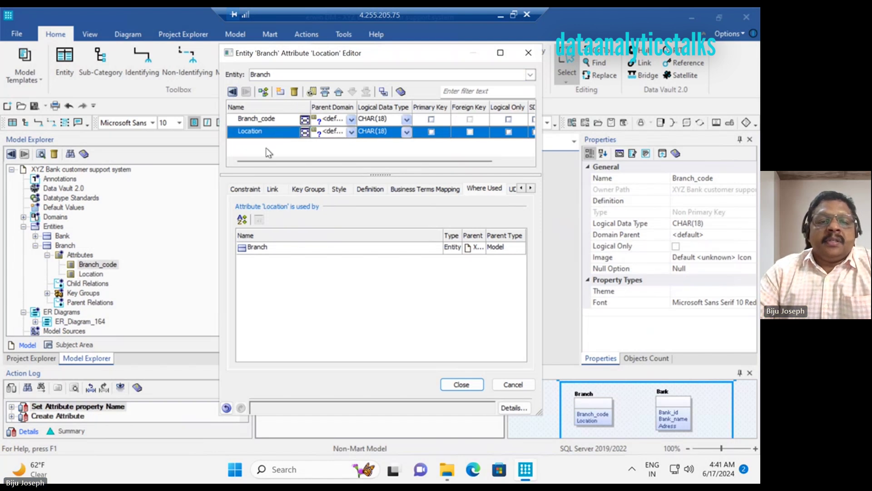
Step: Add another attribute named IFSC to the Branch entity and close the attribute editor
click(280, 93)
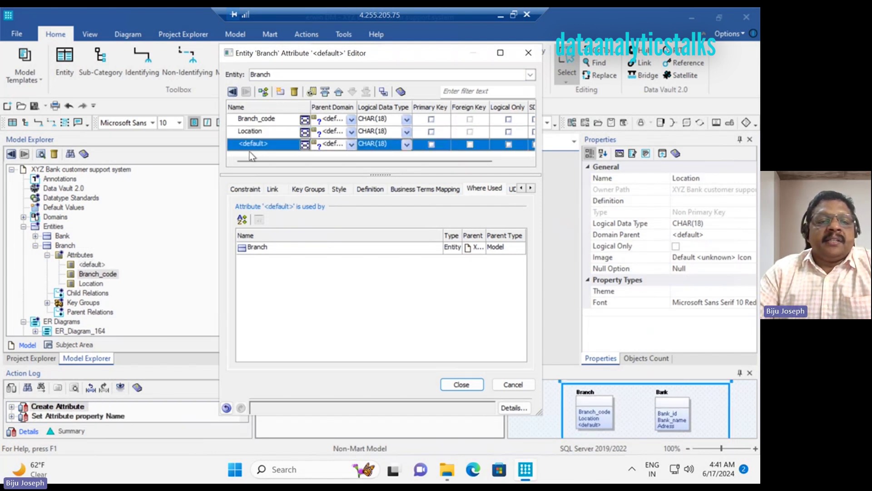
click(255, 143)
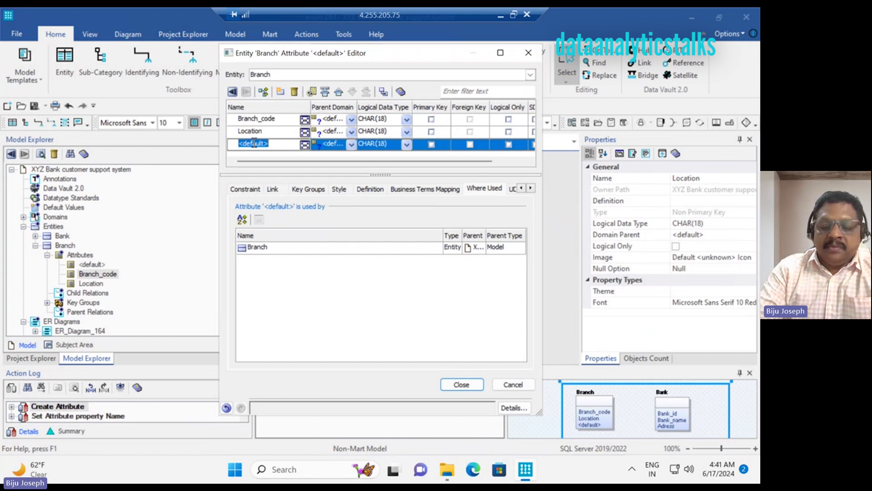
text(IFSC)
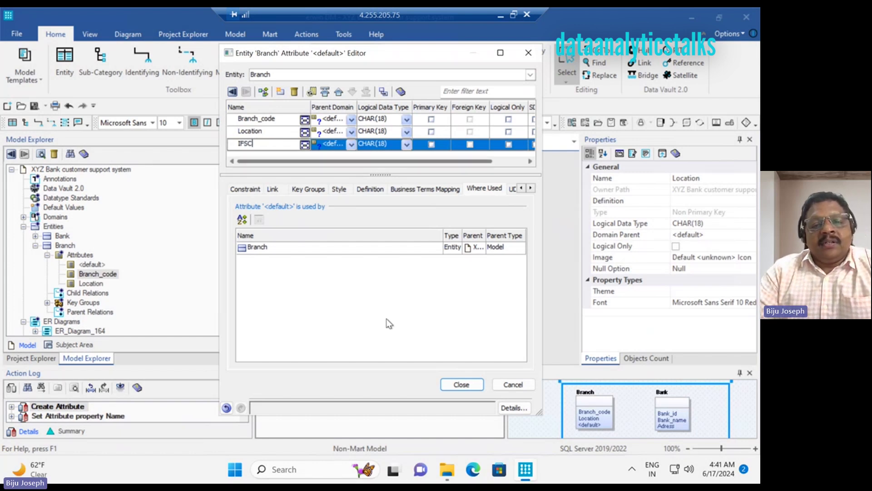
click(468, 385)
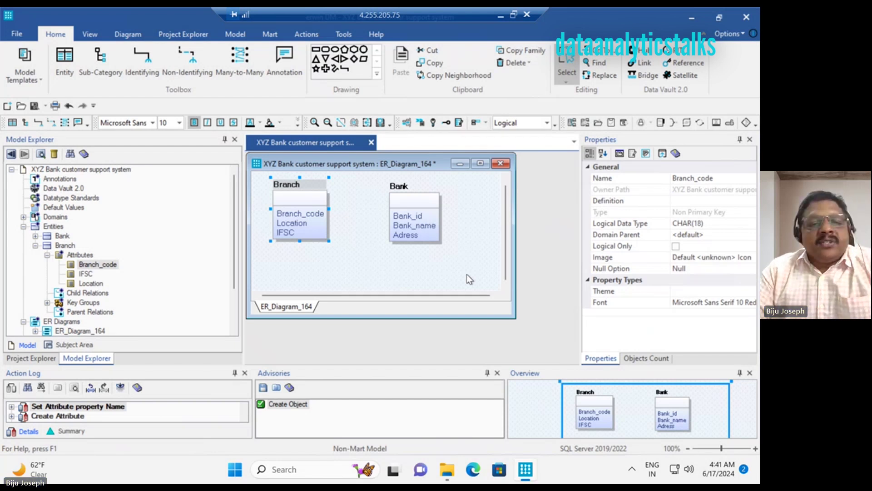
Step: Open the Bank entity's attribute properties, widen the Parent Domain column, and set the parent domain of Bank_id to String
click(408, 219)
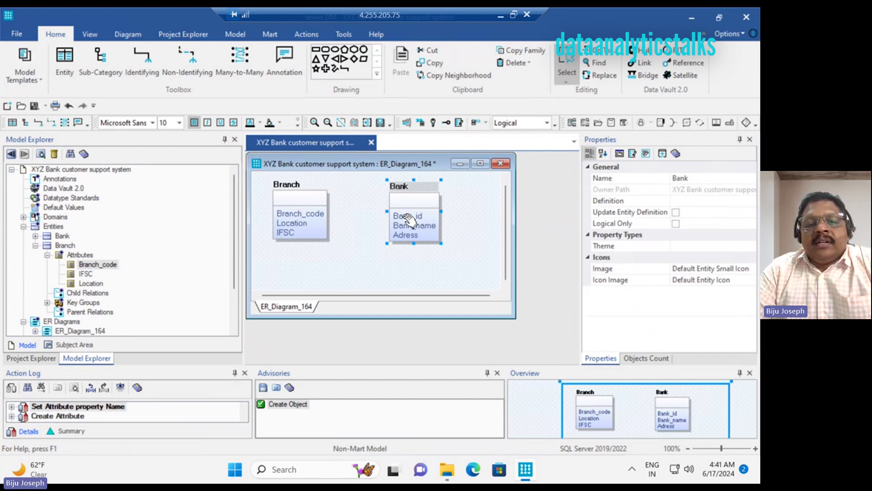
right_click(411, 186)
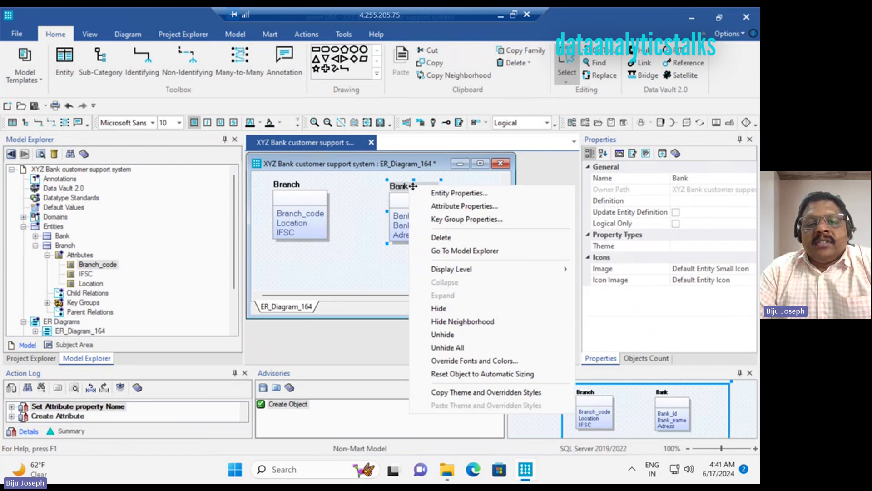
click(455, 206)
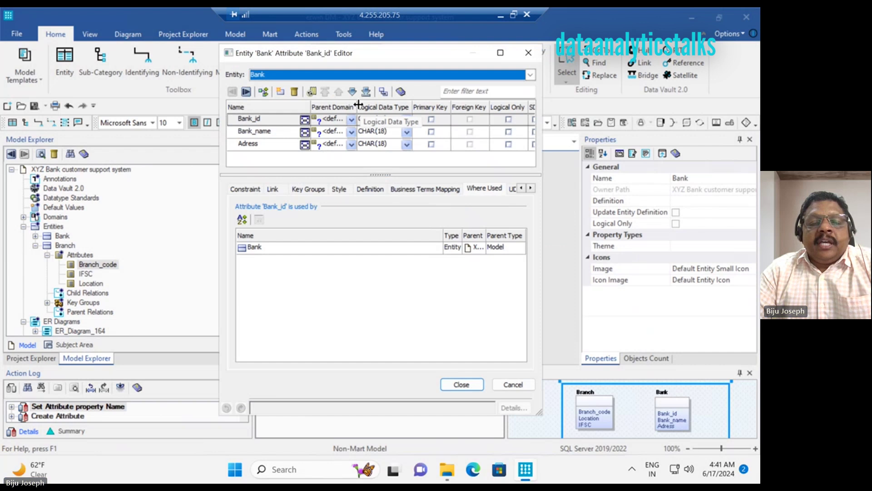
drag(358, 105, 378, 105)
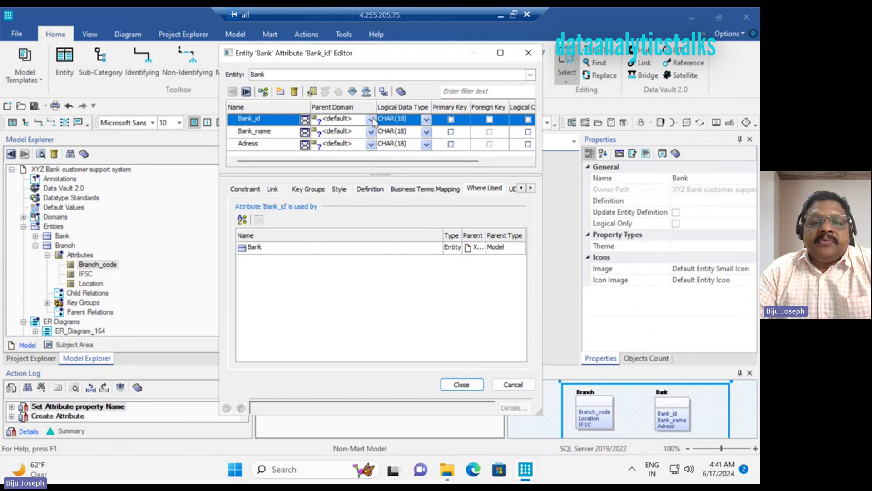
click(372, 120)
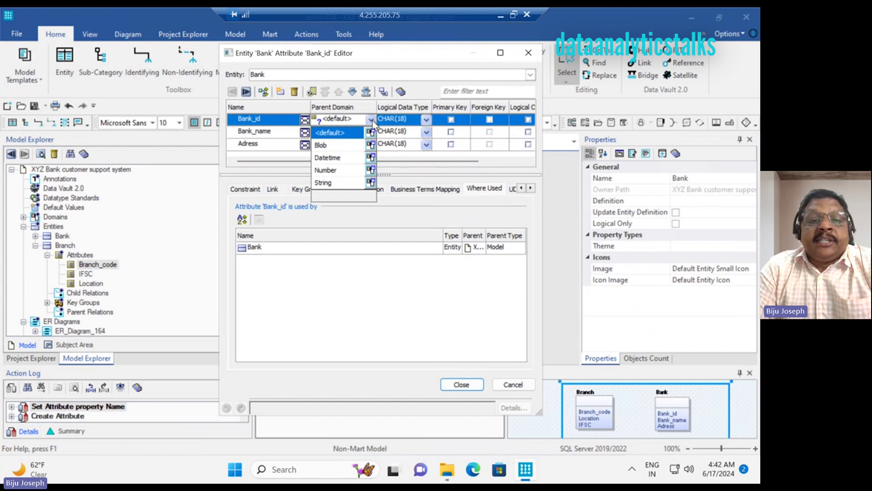
click(372, 120)
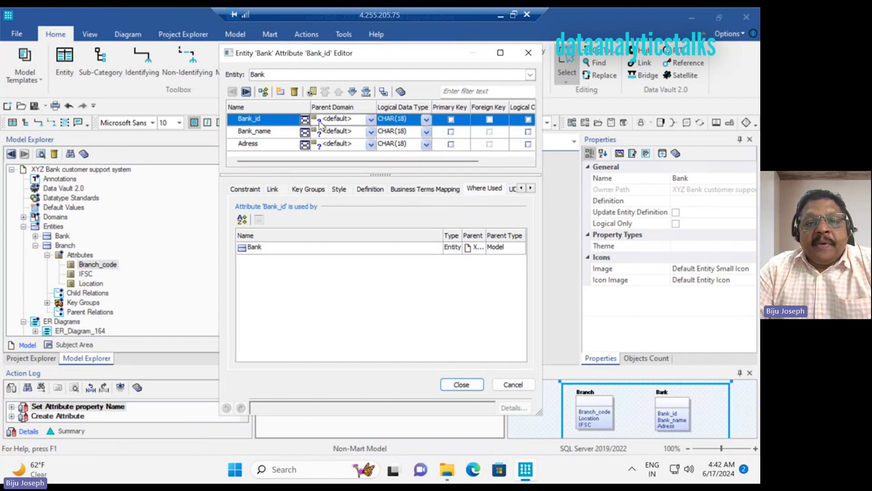
click(372, 120)
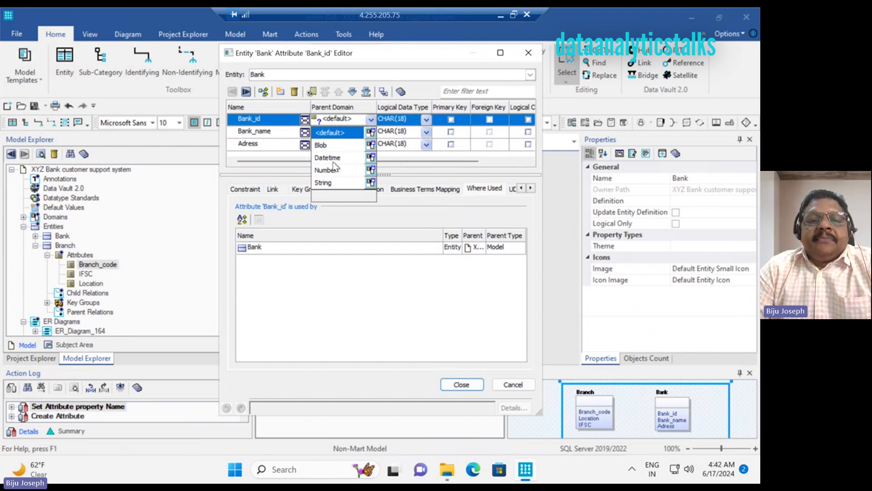
click(330, 185)
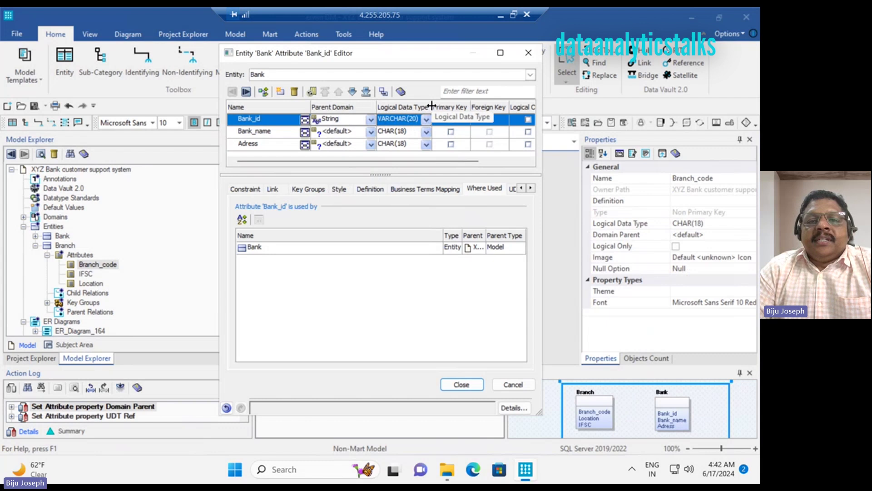
Step: Widen the Logical Data Type column and set the parent domain of Bank_name and Adress to String
drag(431, 107, 446, 106)
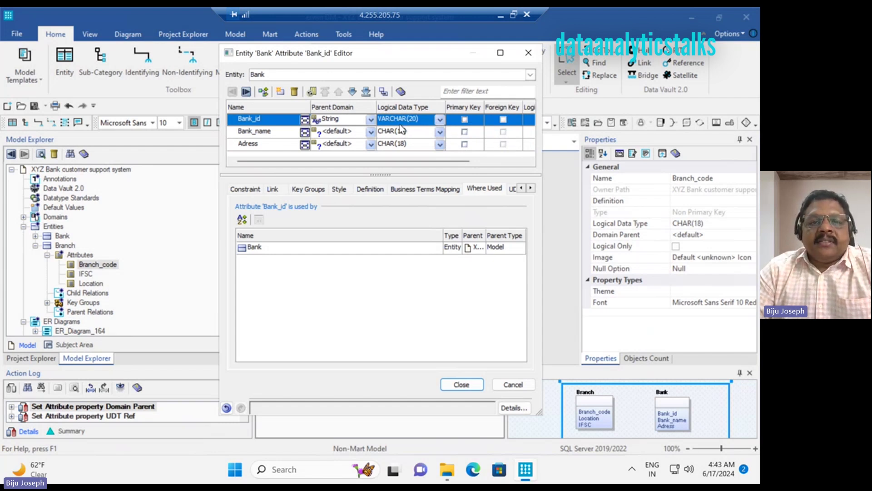
click(371, 133)
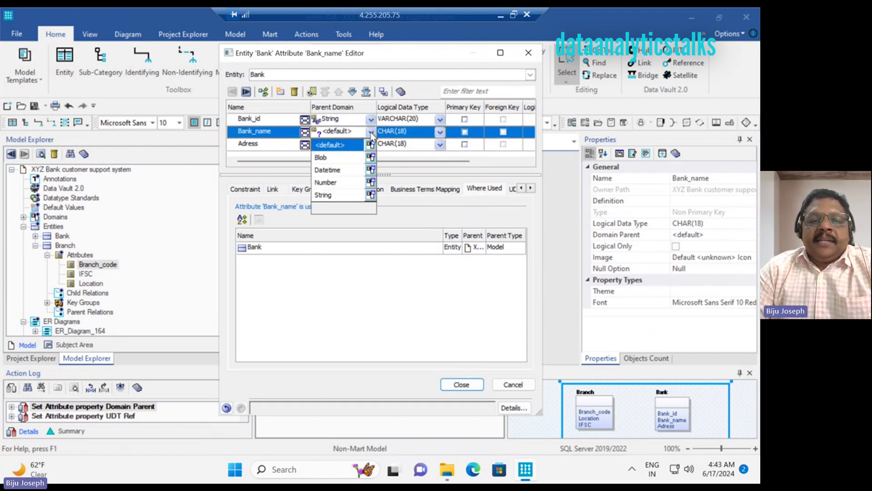
click(328, 194)
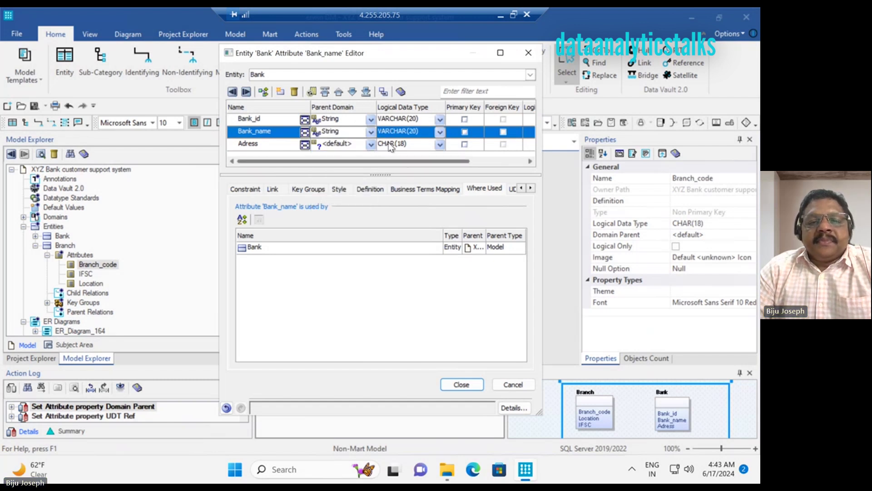
click(371, 144)
click(336, 206)
click(527, 160)
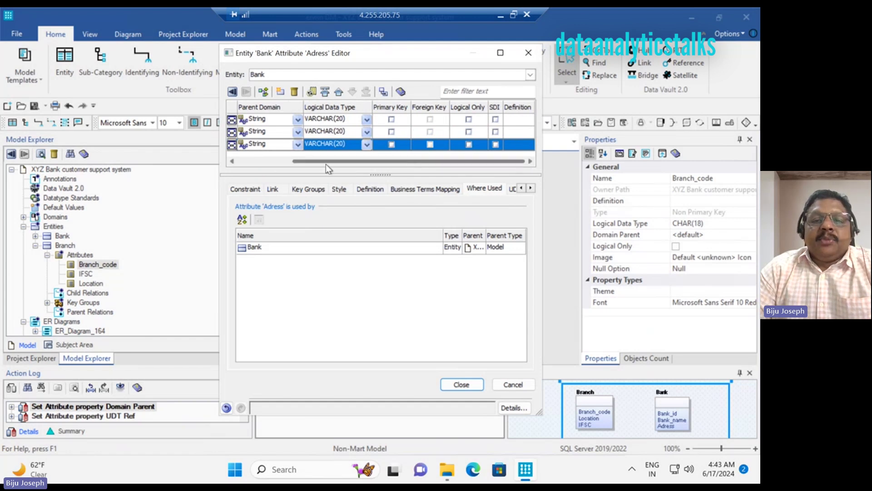
Step: Mark Bank_id as the primary key of the Bank entity and close the attribute editor
drag(326, 161, 284, 161)
drag(417, 163, 472, 164)
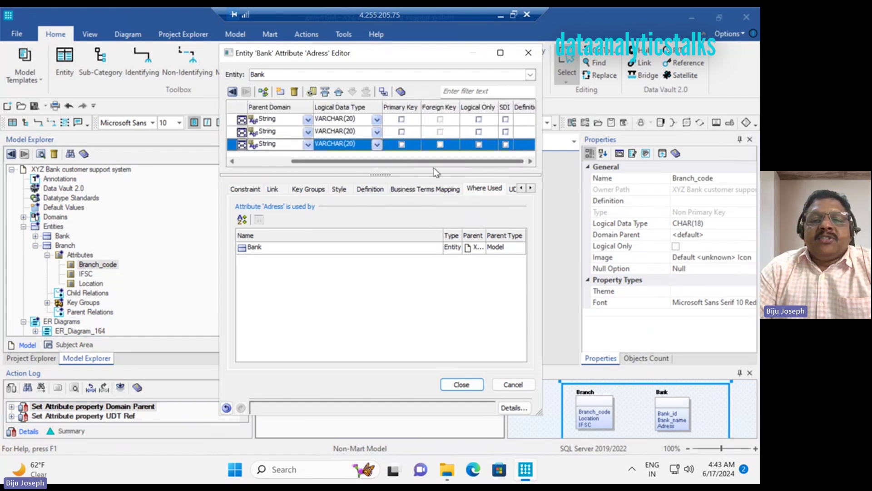
click(391, 119)
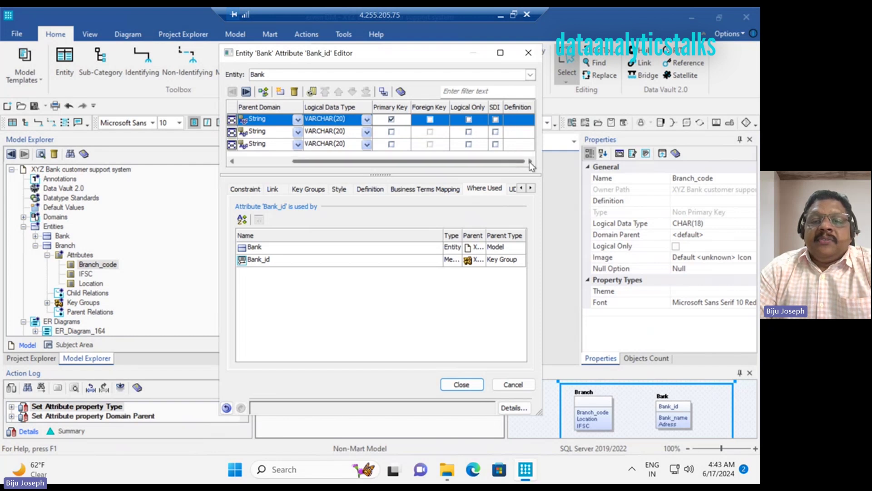
drag(433, 162, 277, 165)
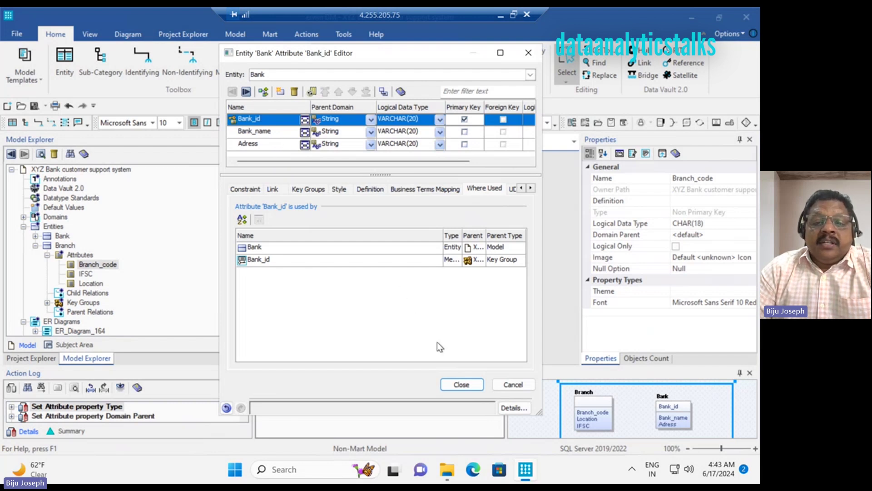
click(468, 386)
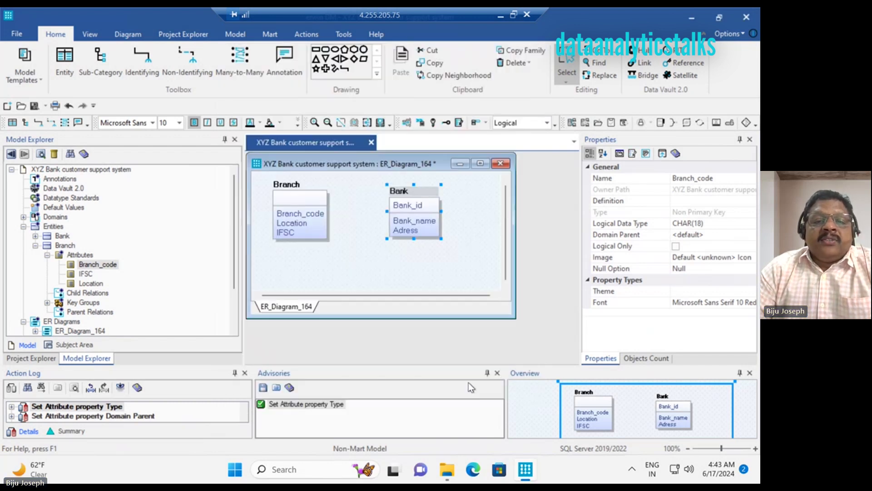
click(473, 213)
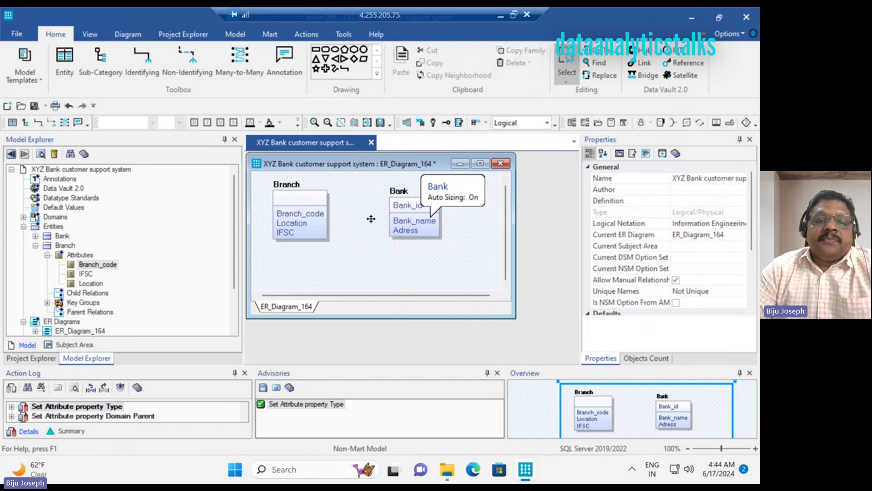
Step: Open the Branch entity's attribute properties from the diagram and set the parent domain of Branch_code to String
click(295, 198)
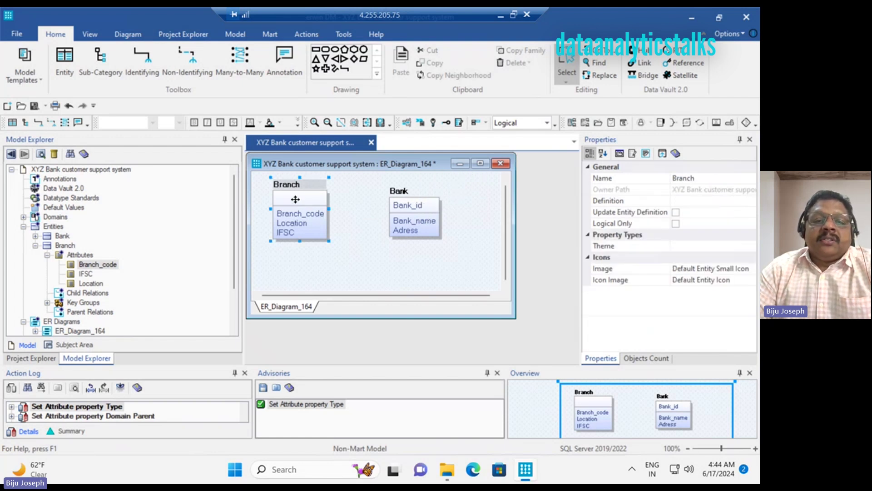
right_click(296, 199)
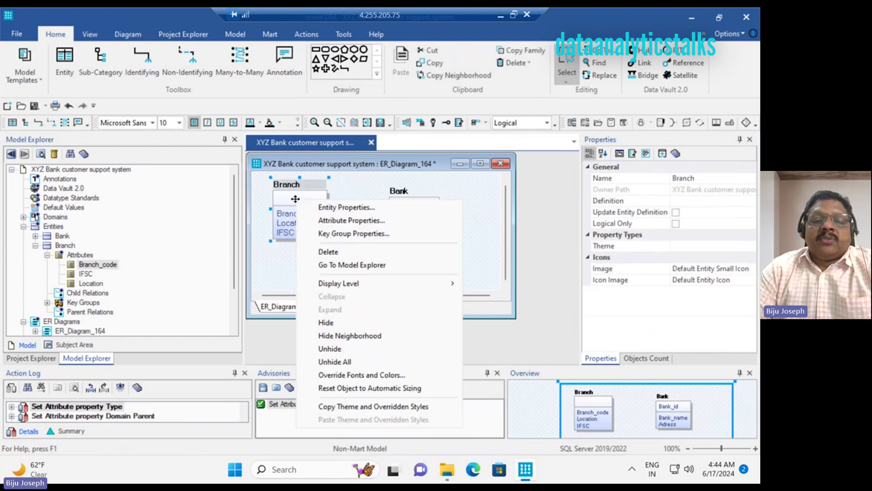
click(351, 220)
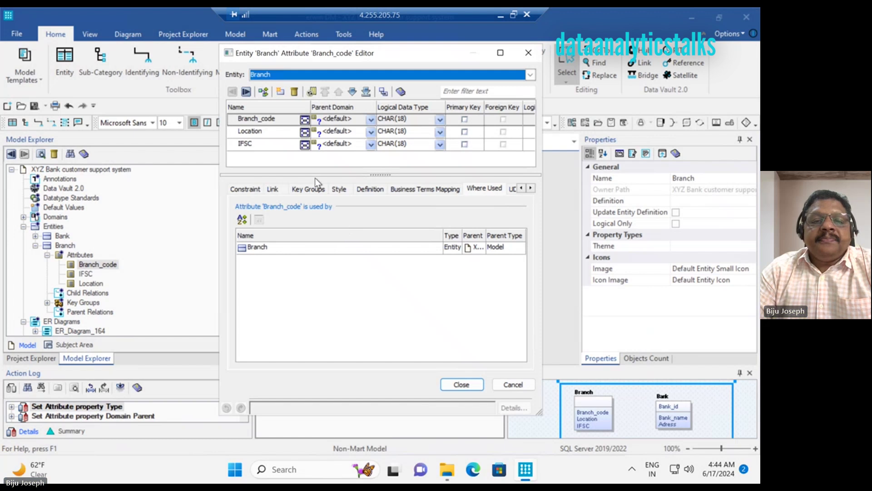
click(371, 120)
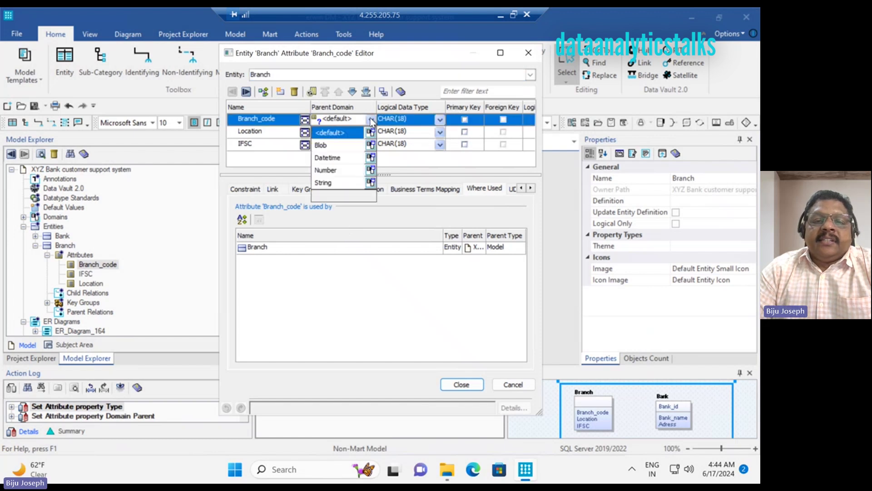
click(339, 184)
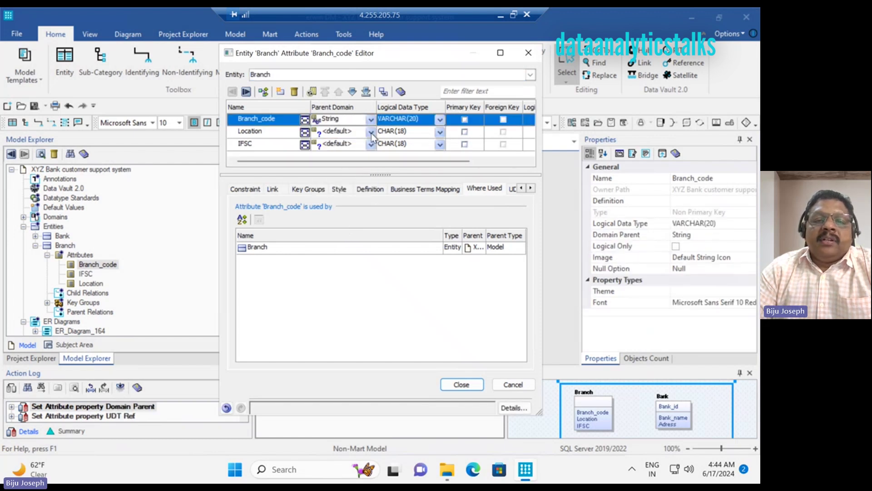
Step: Set the parent domain of Location and IFSC to String, and make Branch_code the Branch entity's primary key before closing the editor
click(372, 132)
click(341, 195)
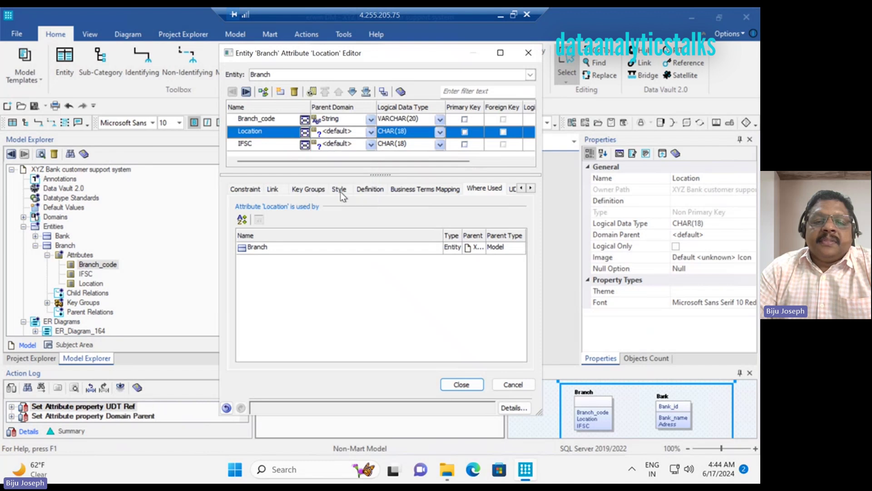
click(372, 144)
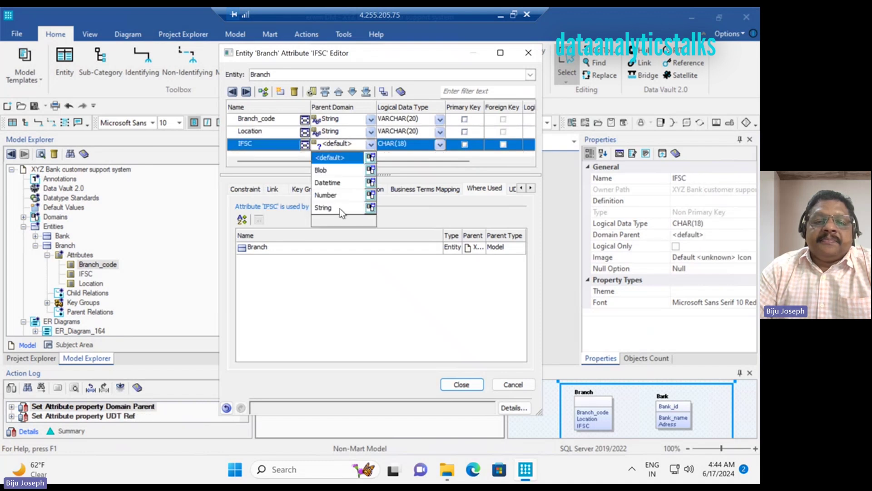
click(340, 207)
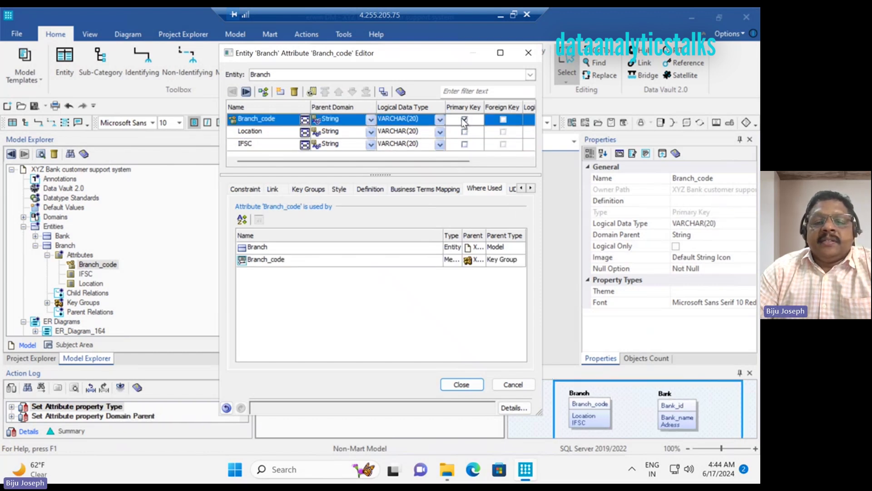
click(461, 385)
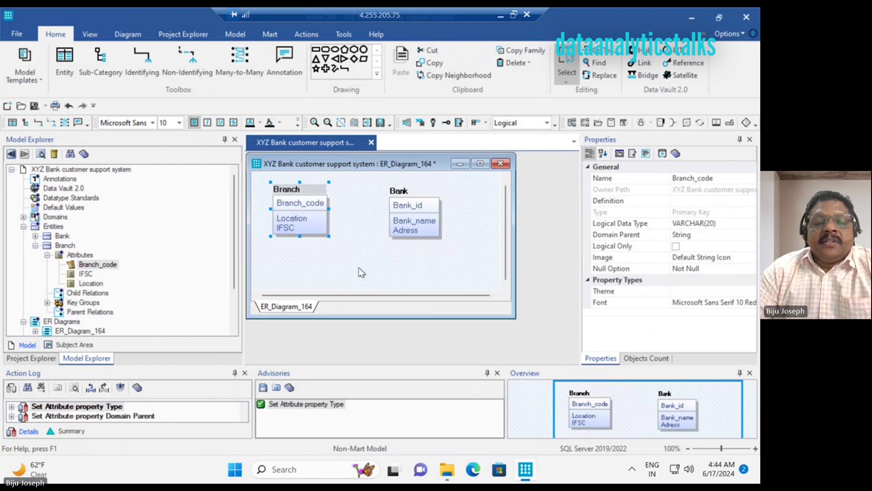